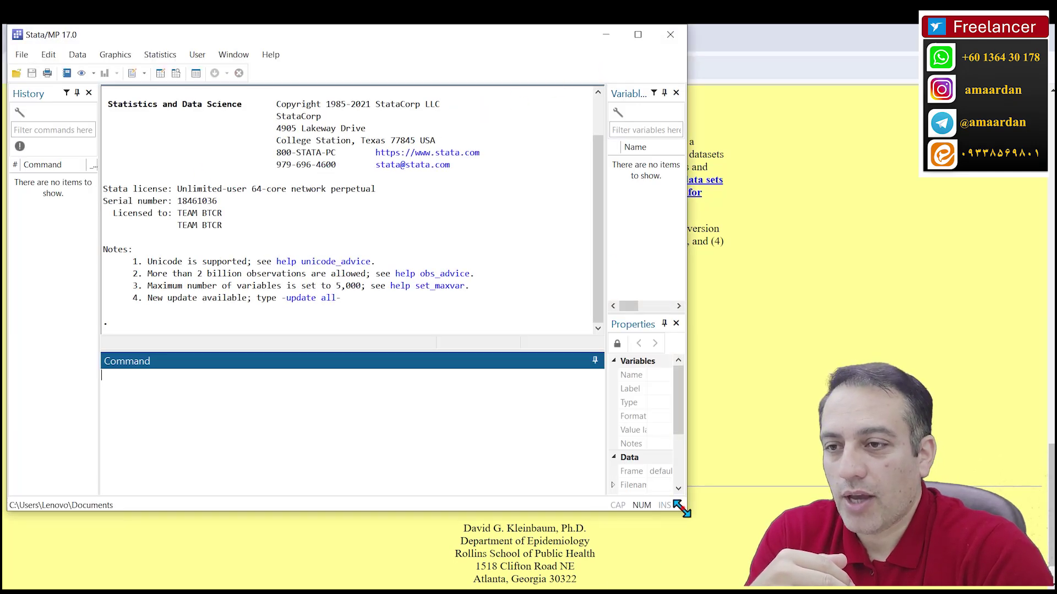
Enlarge the main window's height and open the do-file "Do file" from the Proportional Hazards Stata folder
left_click_drag(686, 511, 681, 591)
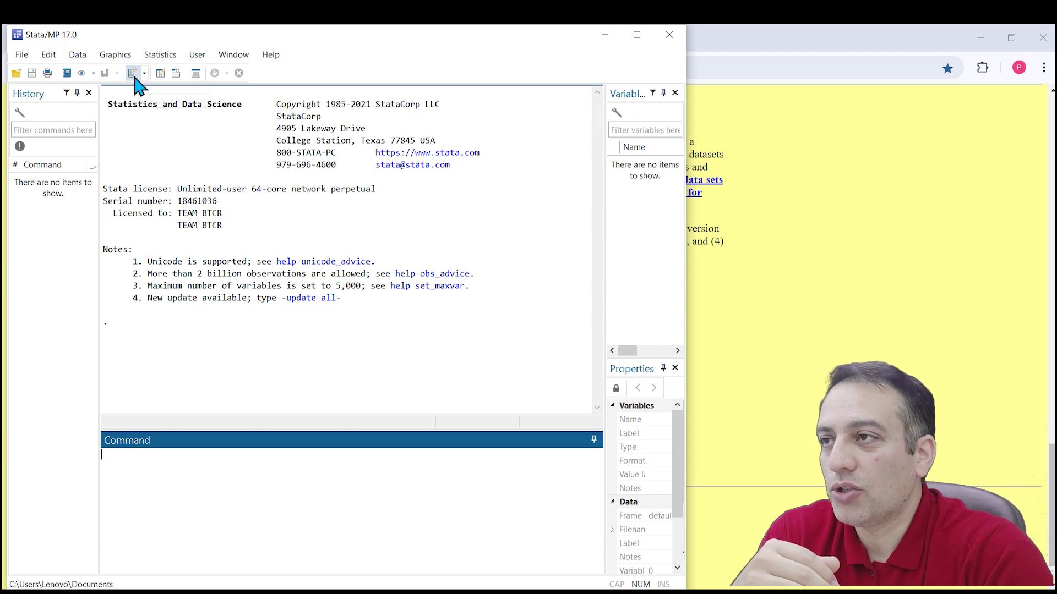
left_click(21, 54)
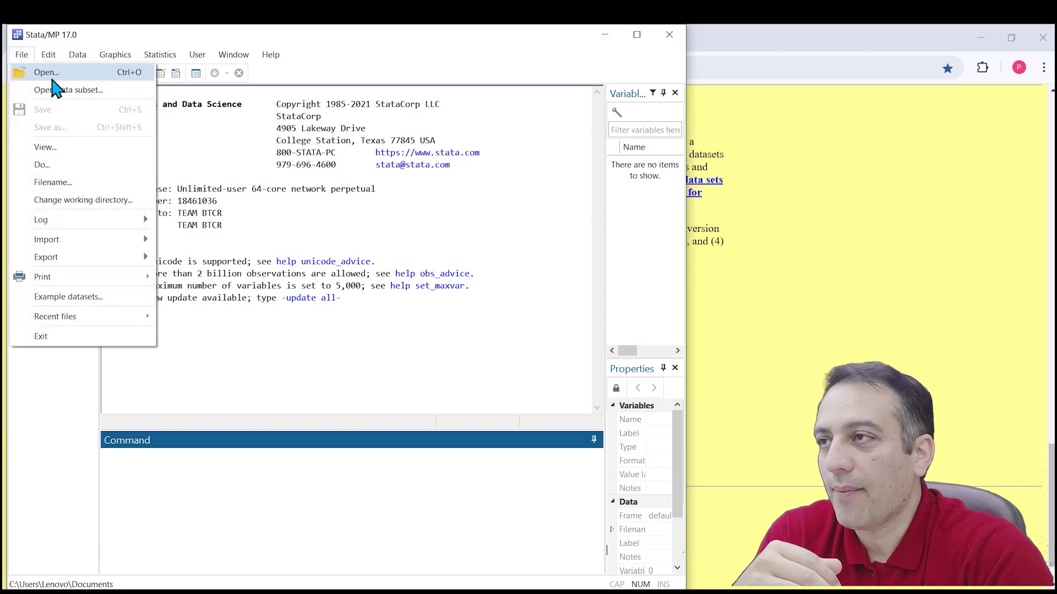
left_click(53, 79)
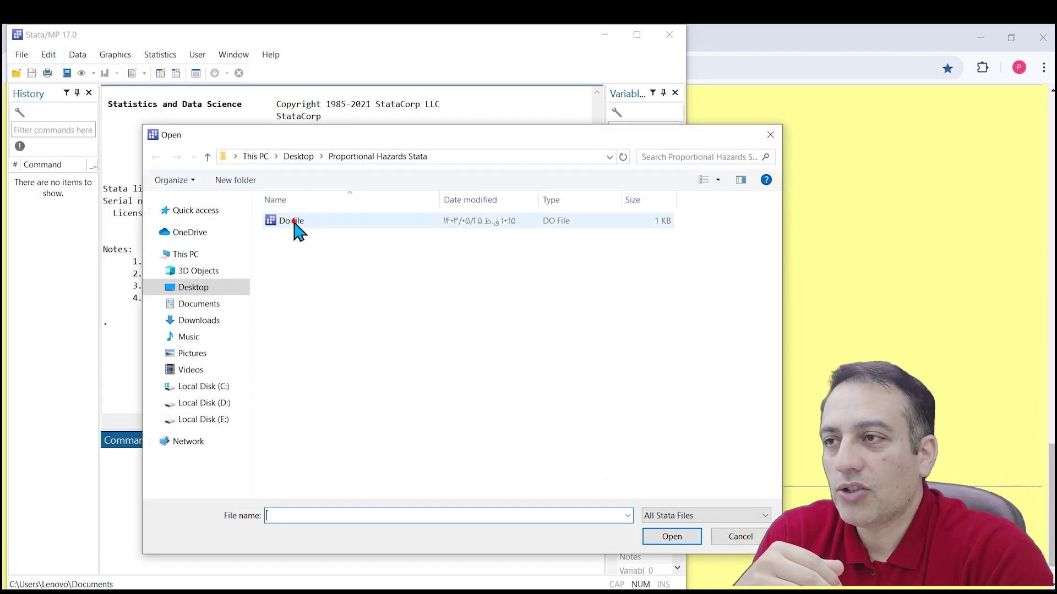
double_click(293, 221)
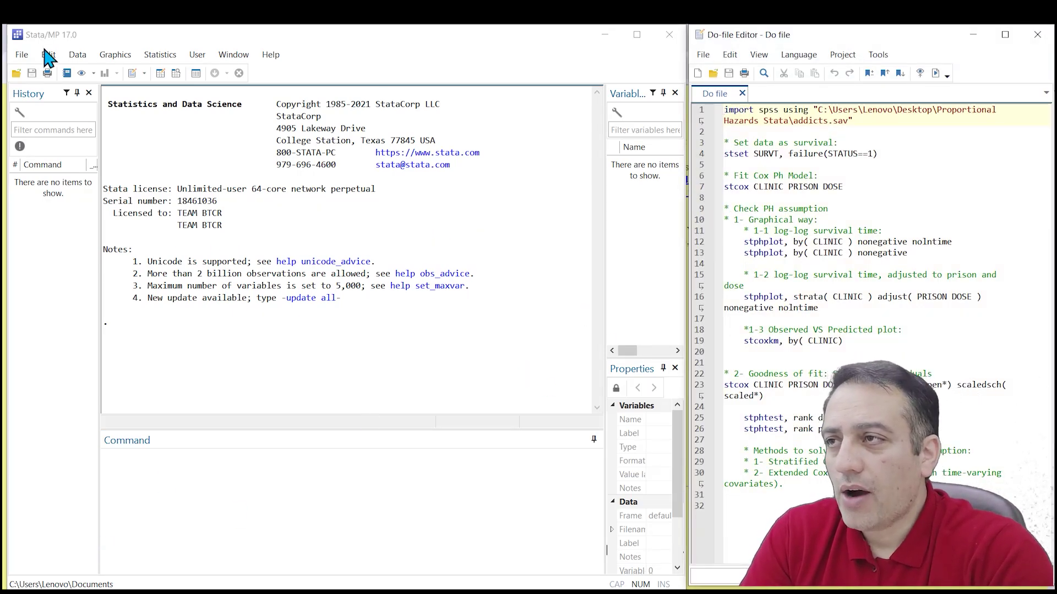
Import all variables from the SPSS file addicts.sav in the Proportional Hazards Stata folder and view the data in the Data Editor
left_click(22, 54)
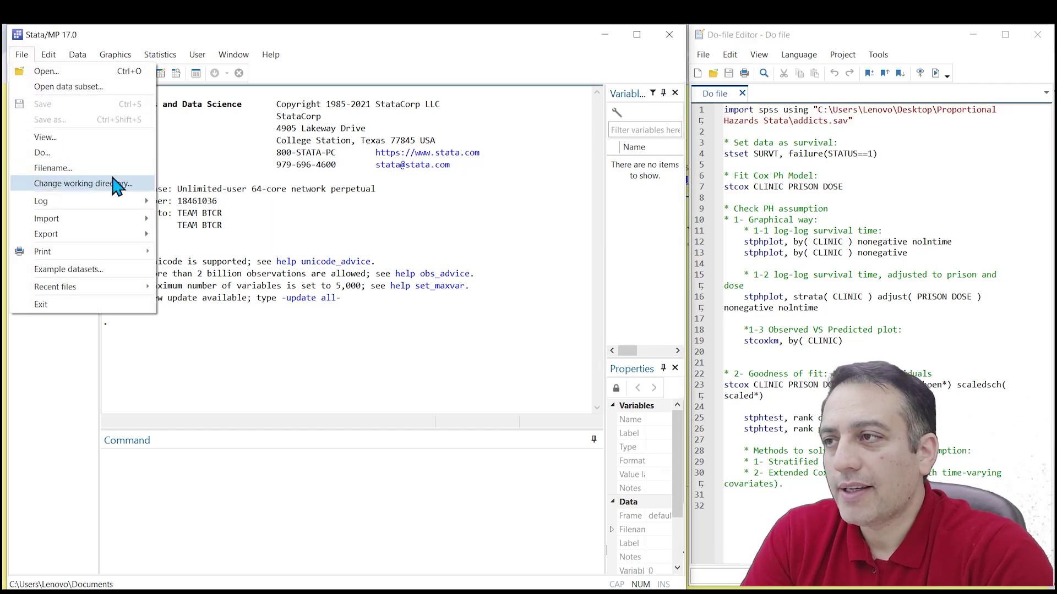
mouse_move(138, 218)
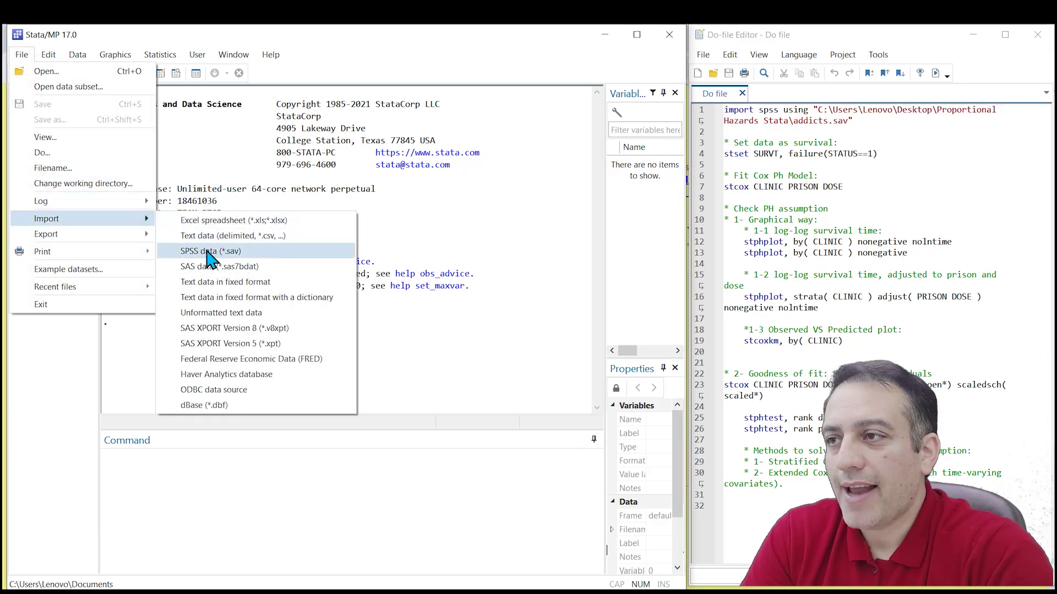
left_click(211, 252)
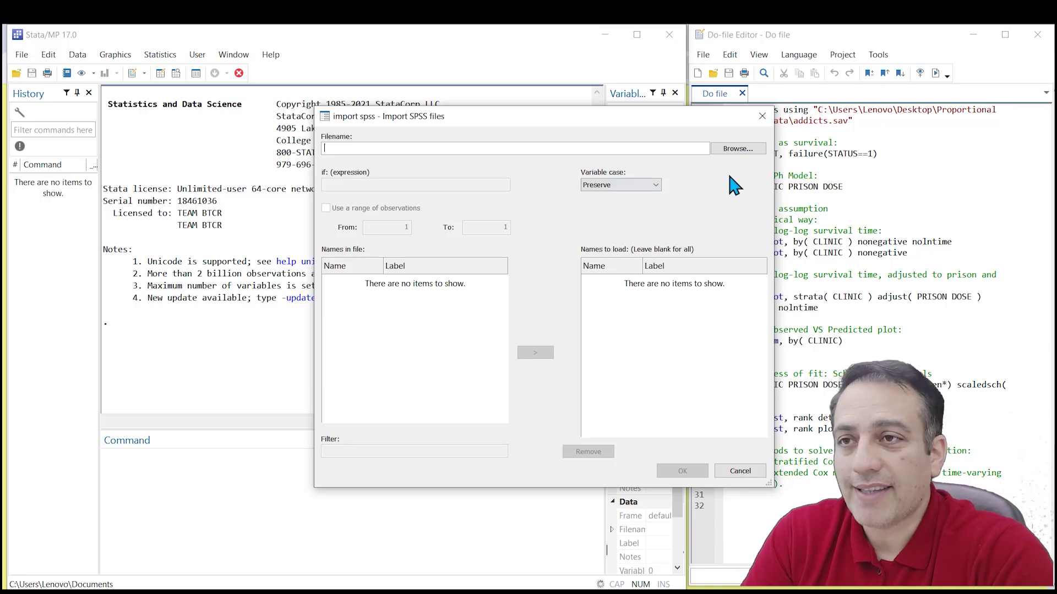
left_click(738, 148)
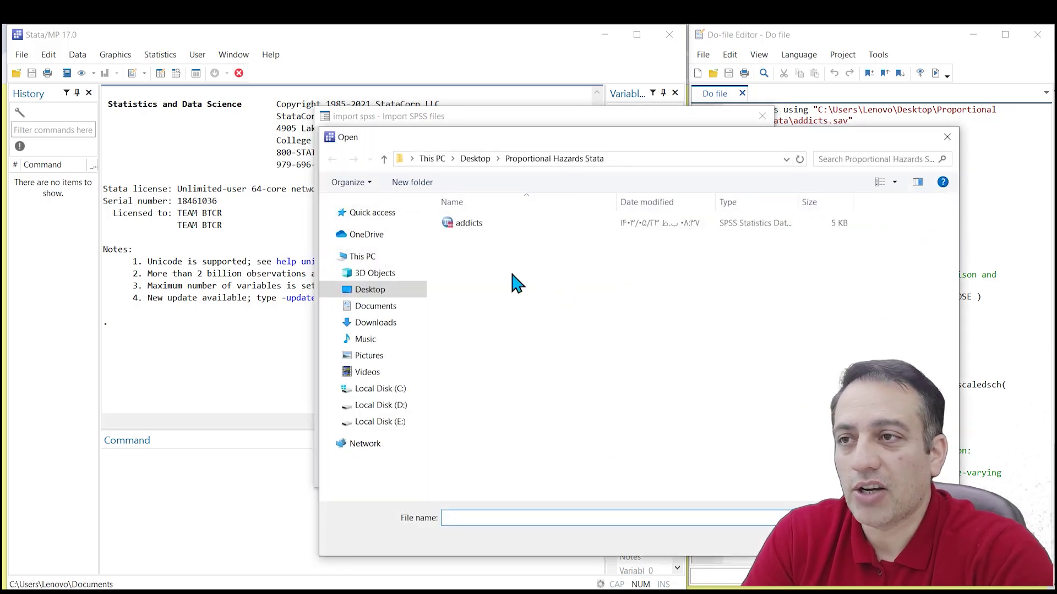
double_click(464, 225)
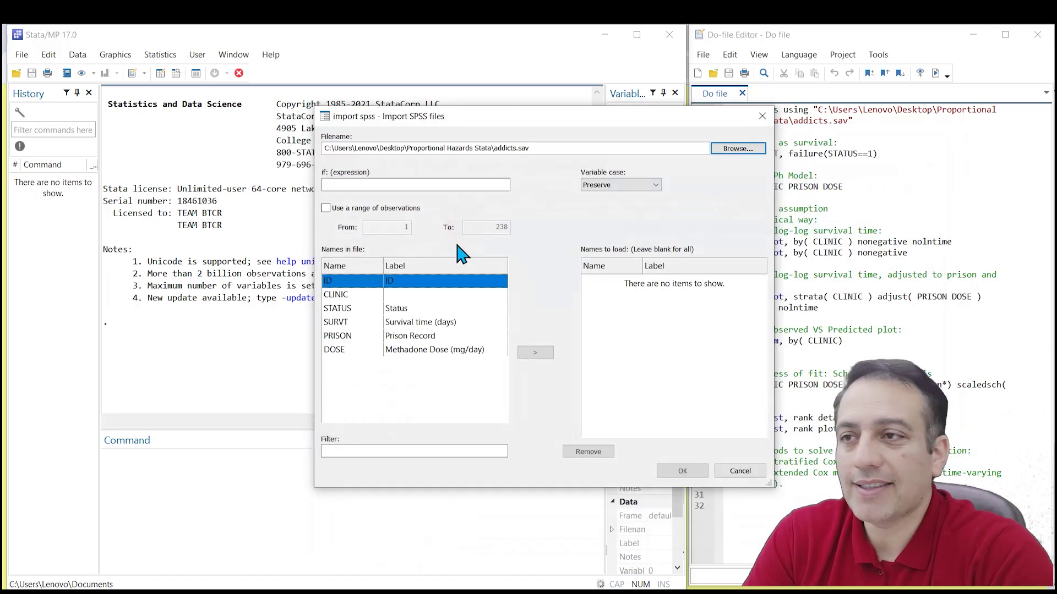
left_click(682, 471)
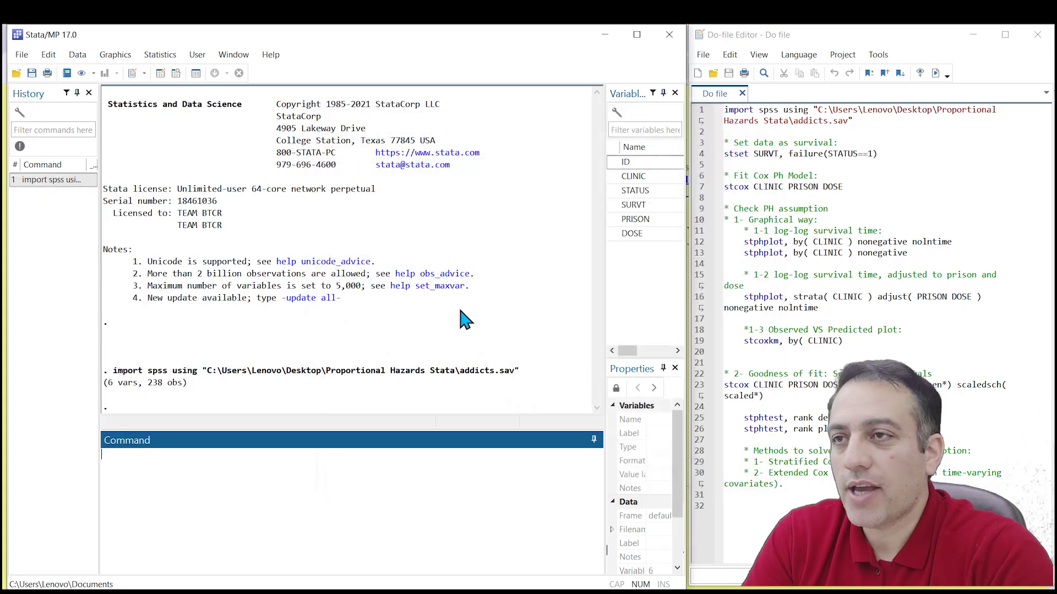
left_click(161, 73)
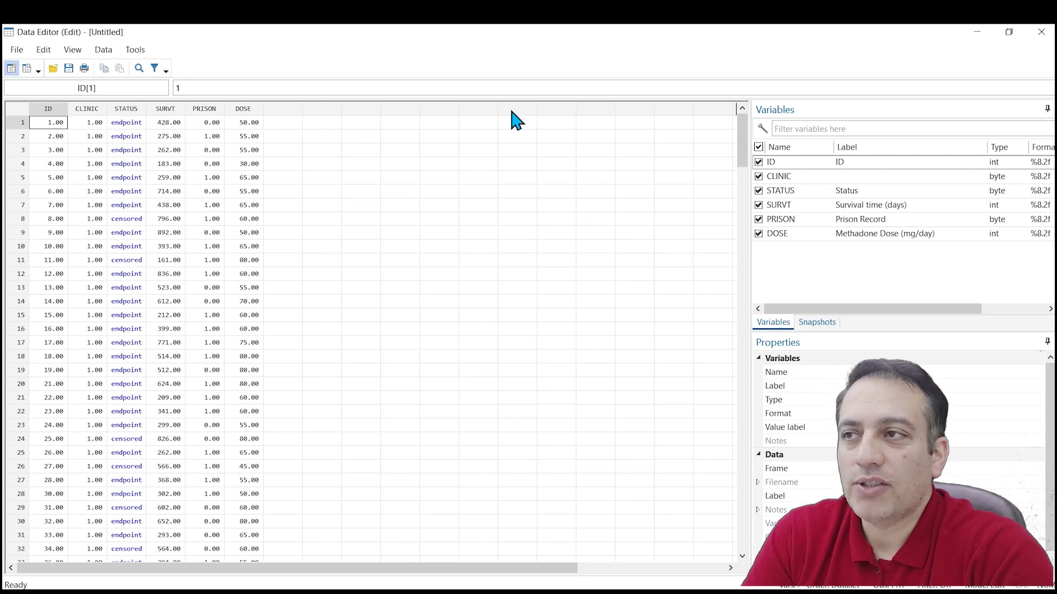
left_click(1040, 31)
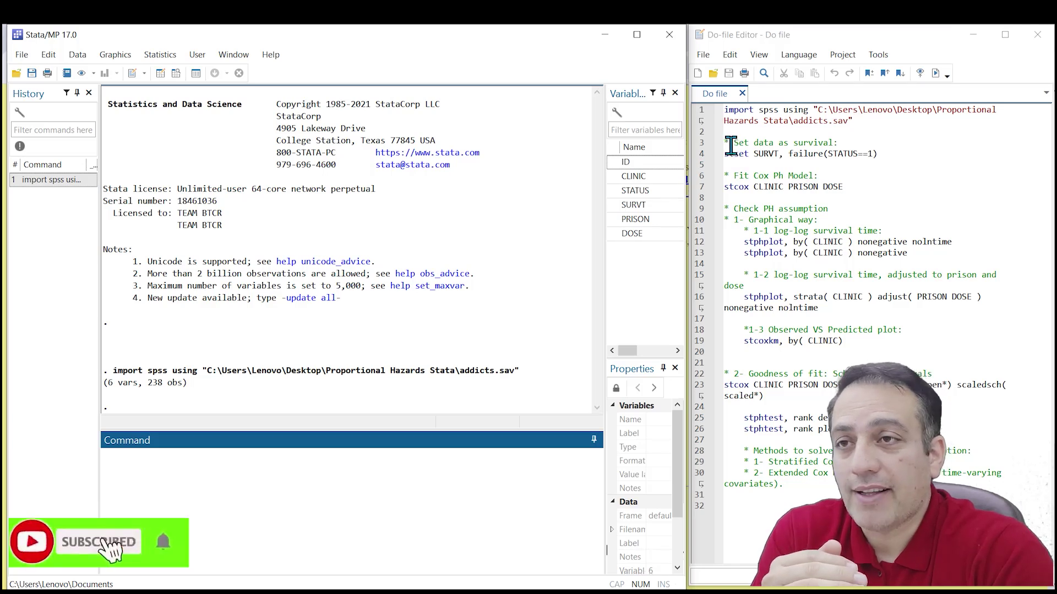
Declare the data as survival data by copying and running stset SURVT, failure(STATUS==1) from the do-file
left_click_drag(727, 145, 889, 159)
key("ctrl+c")
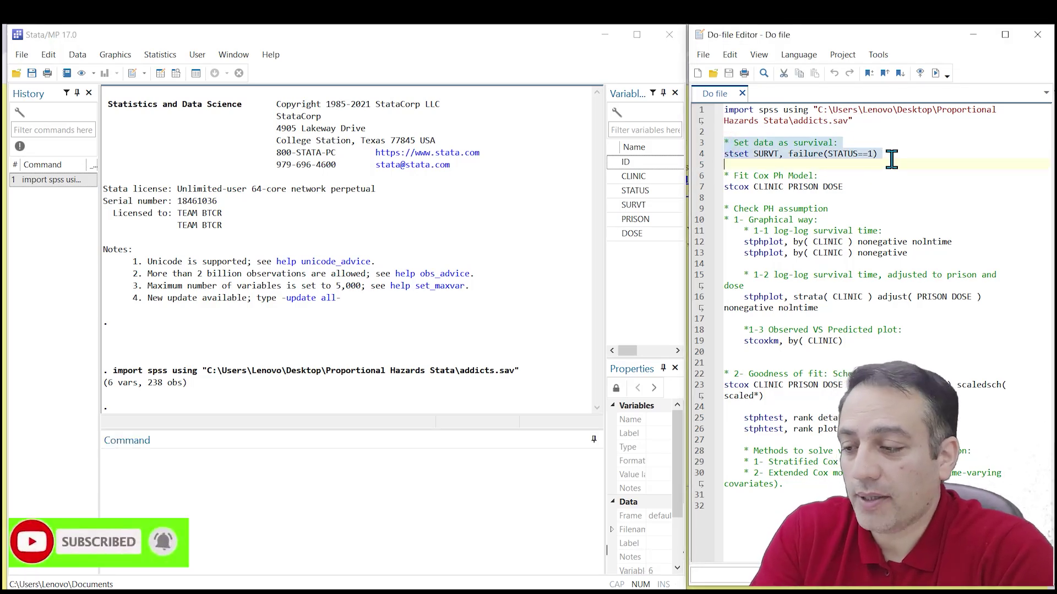
left_click(224, 493)
key("ctrl+v")
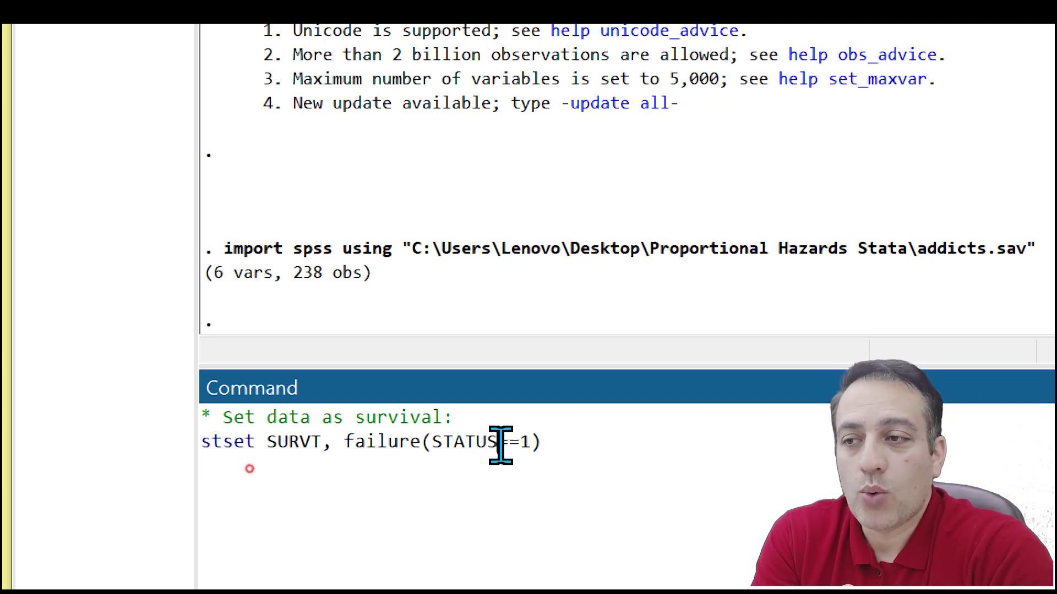
left_click_drag(499, 443, 523, 445)
left_click(682, 478)
key("Return")
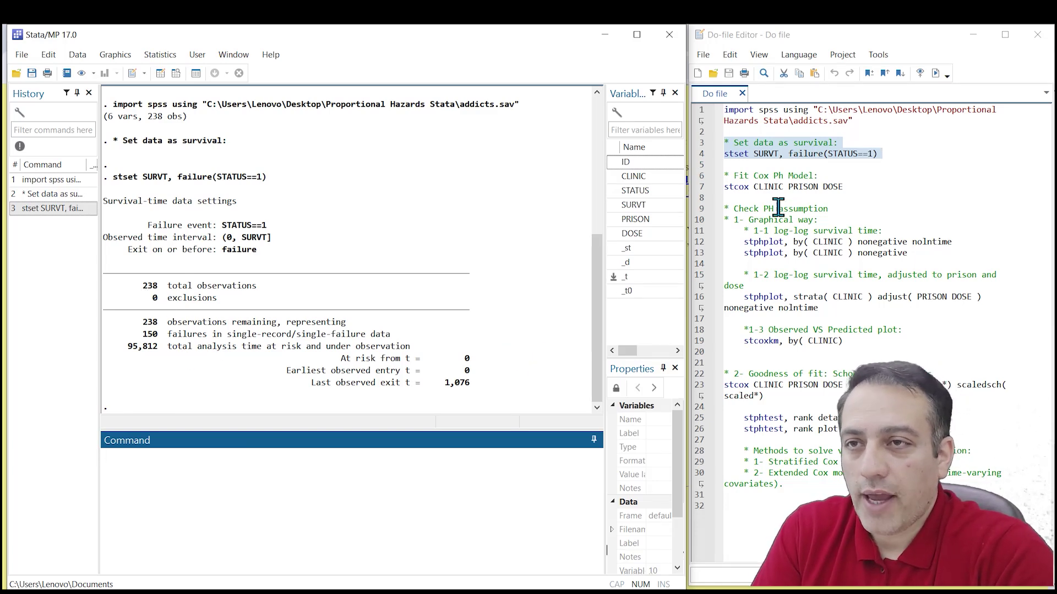
Fit the Cox PH model by copying and running stcox CLINIC PRISON DOSE from the do-file
left_click(742, 188)
left_click(720, 178)
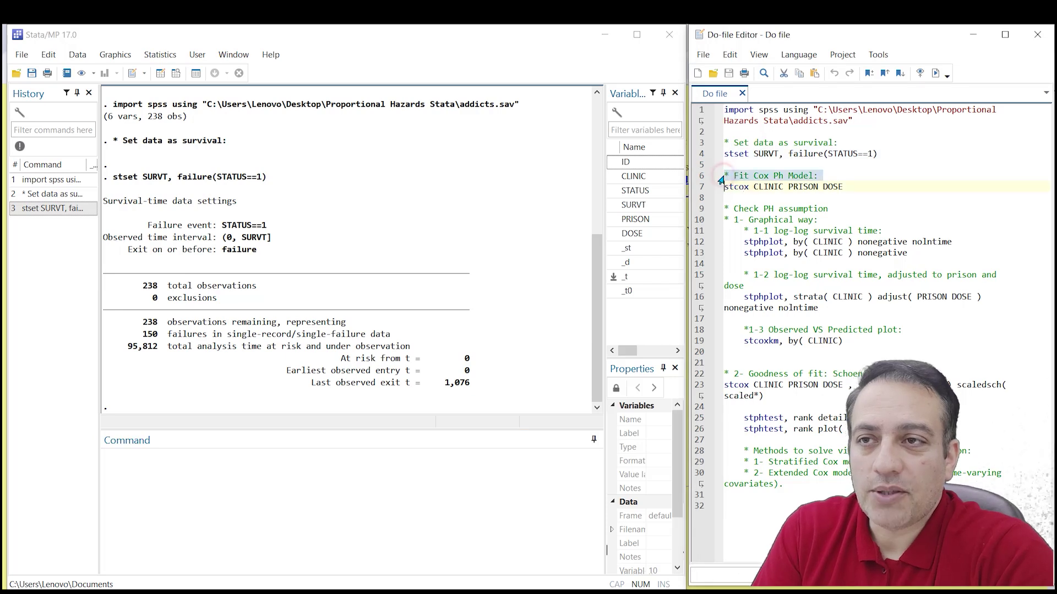
key("shift+Down")
key("ctrl+c")
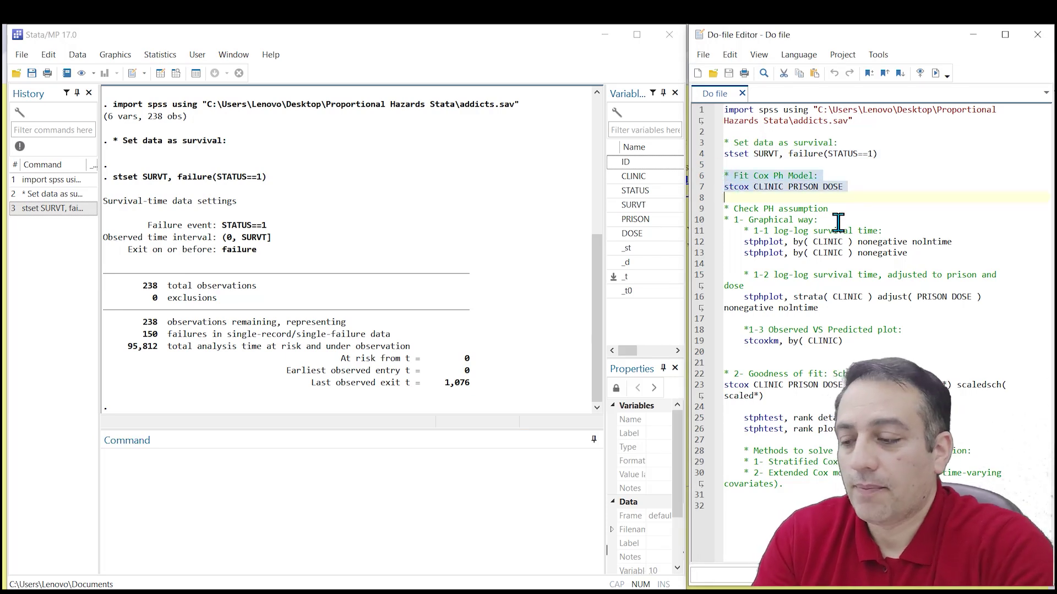
left_click(208, 534)
key("ctrl+v")
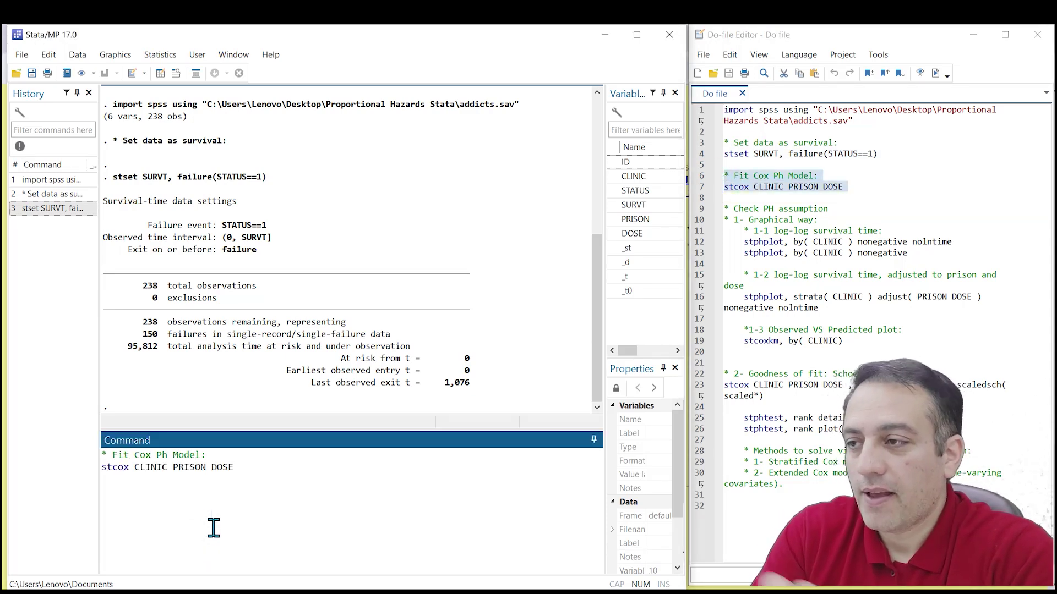
key("Return")
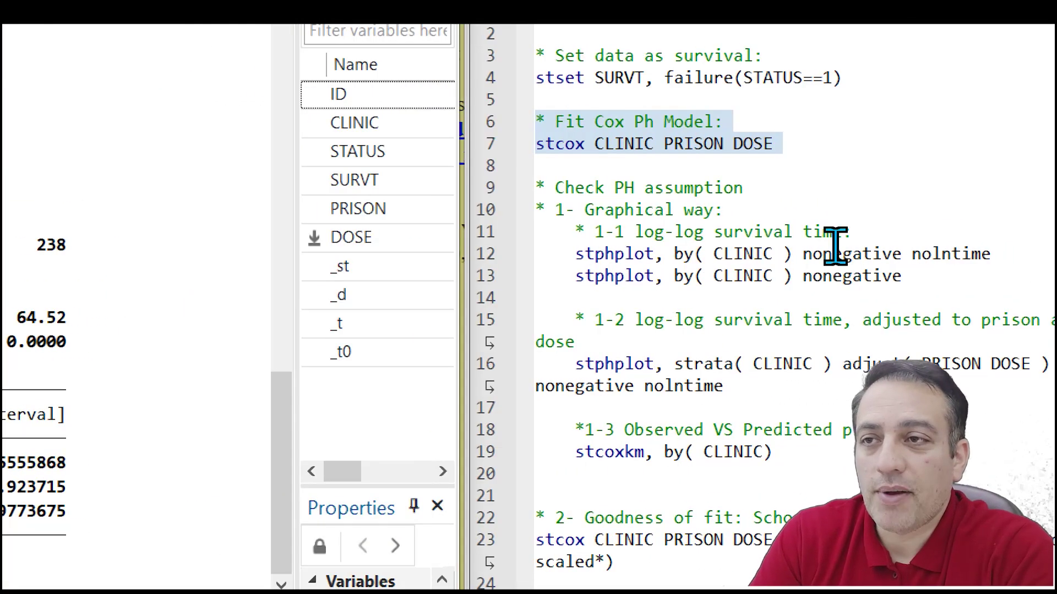
Review the do-file headings for the log-log, adjusted log-log and observed versus predicted plots
left_click_drag(575, 231, 875, 232)
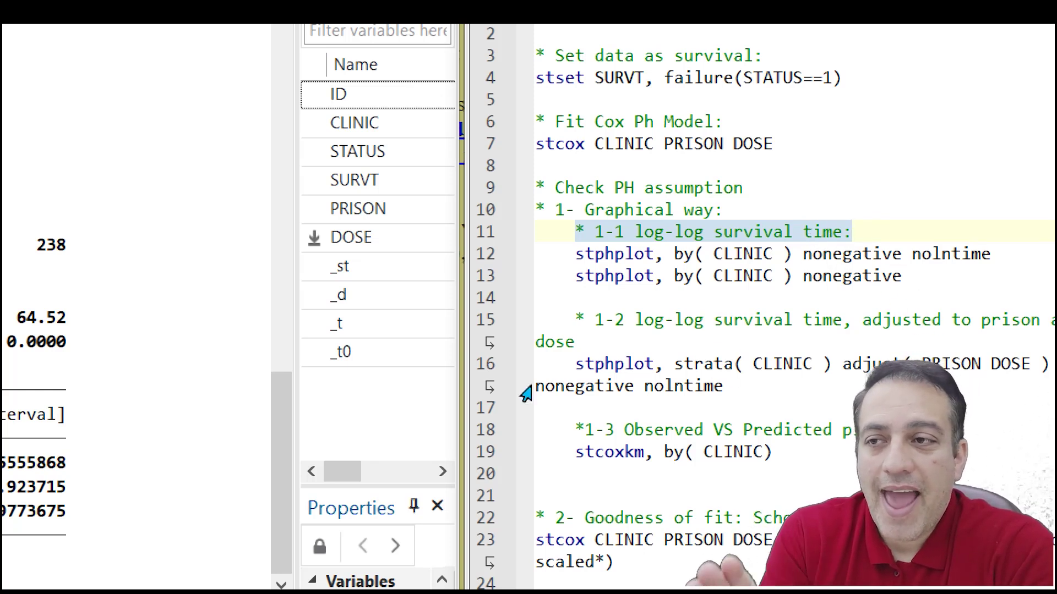
left_click_drag(576, 320, 1054, 311)
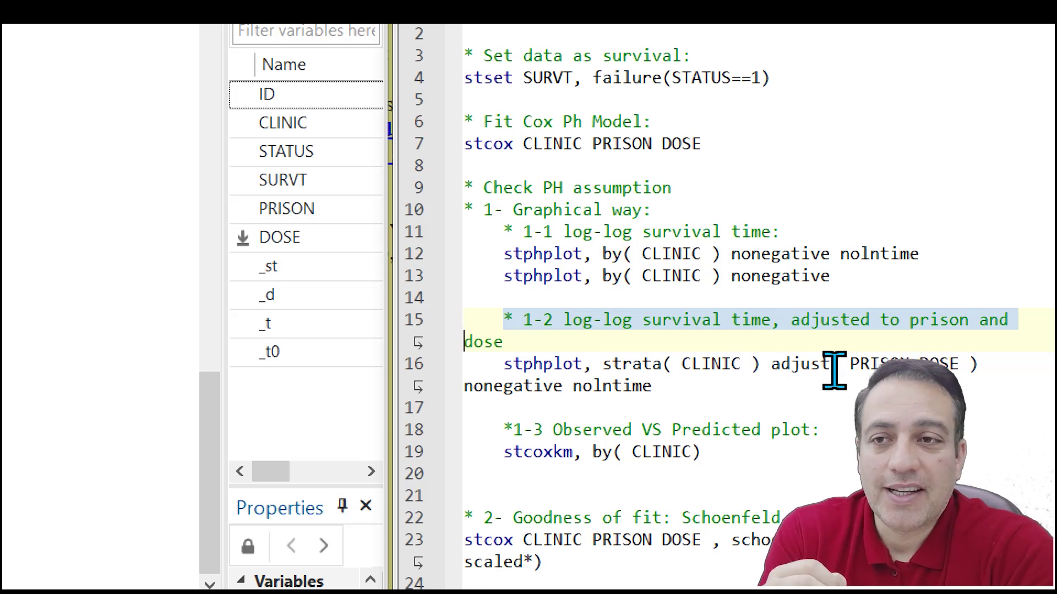
left_click(507, 432)
left_click_drag(506, 432, 820, 431)
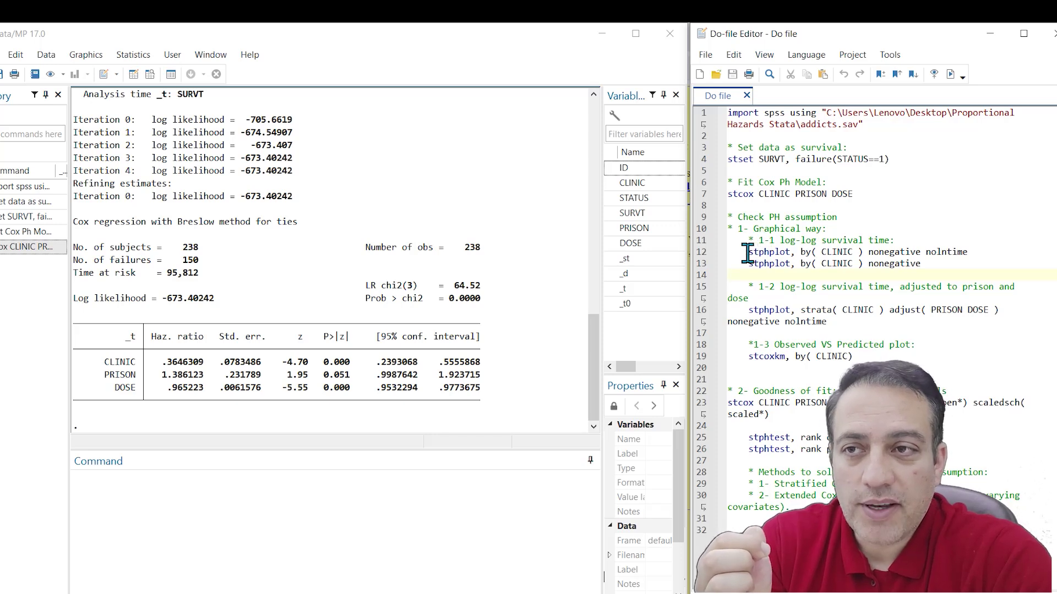
Plot log-log survival against analysis time with stphplot, by( CLINIC ) nonegative nolntime, and close the graph
left_click_drag(748, 254, 976, 256)
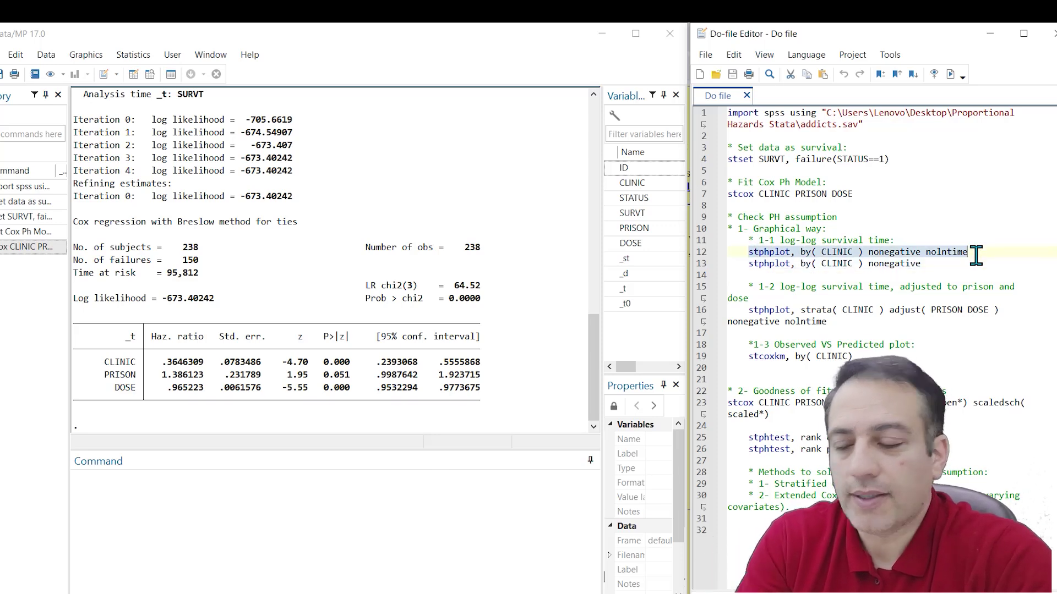
key("ctrl+c")
left_click(270, 510)
key("ctrl+v")
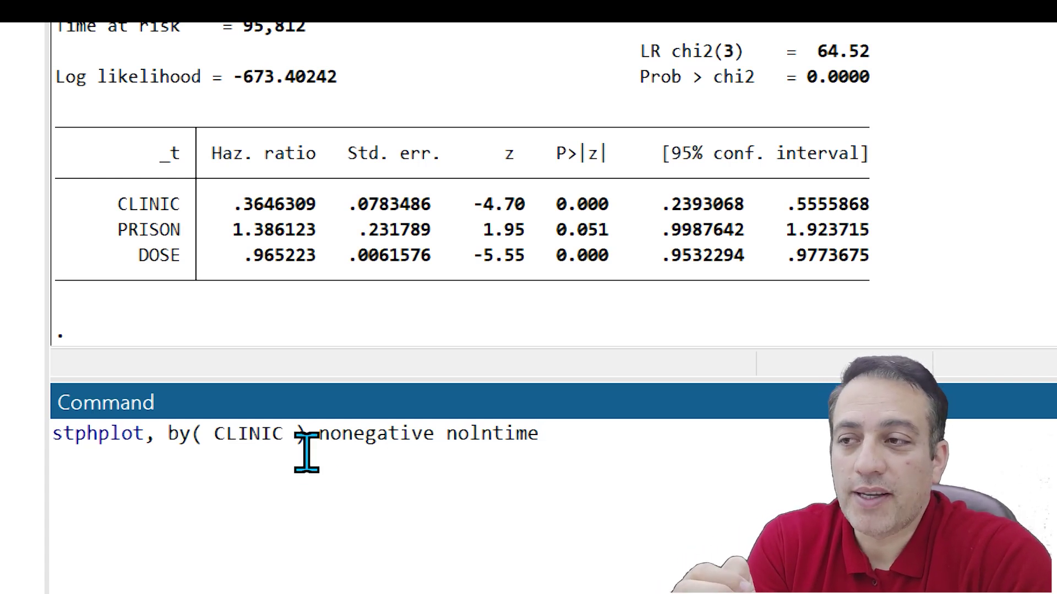
left_click_drag(317, 436, 431, 436)
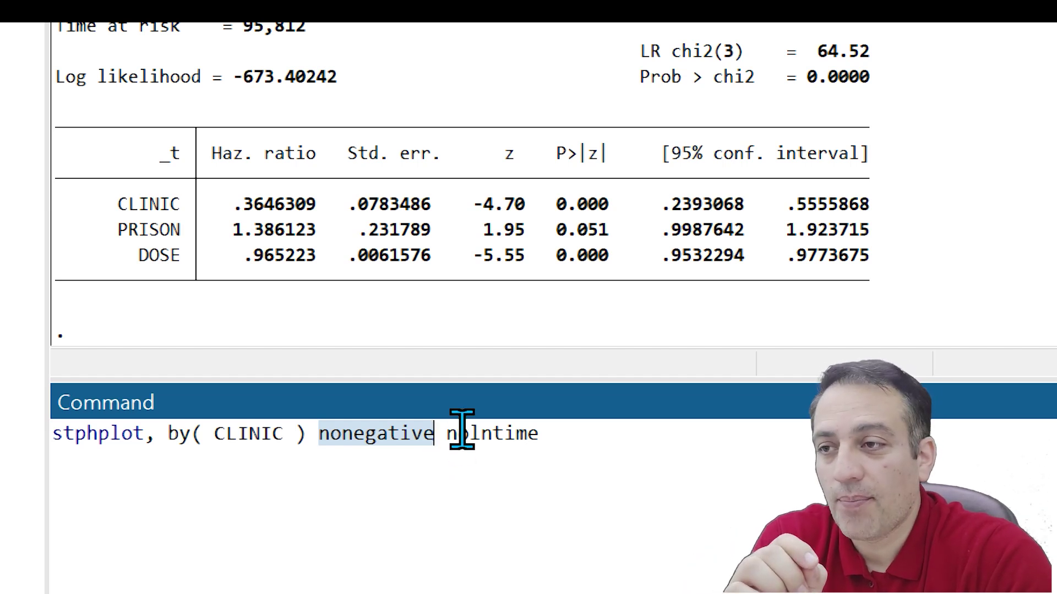
left_click_drag(446, 440, 556, 435)
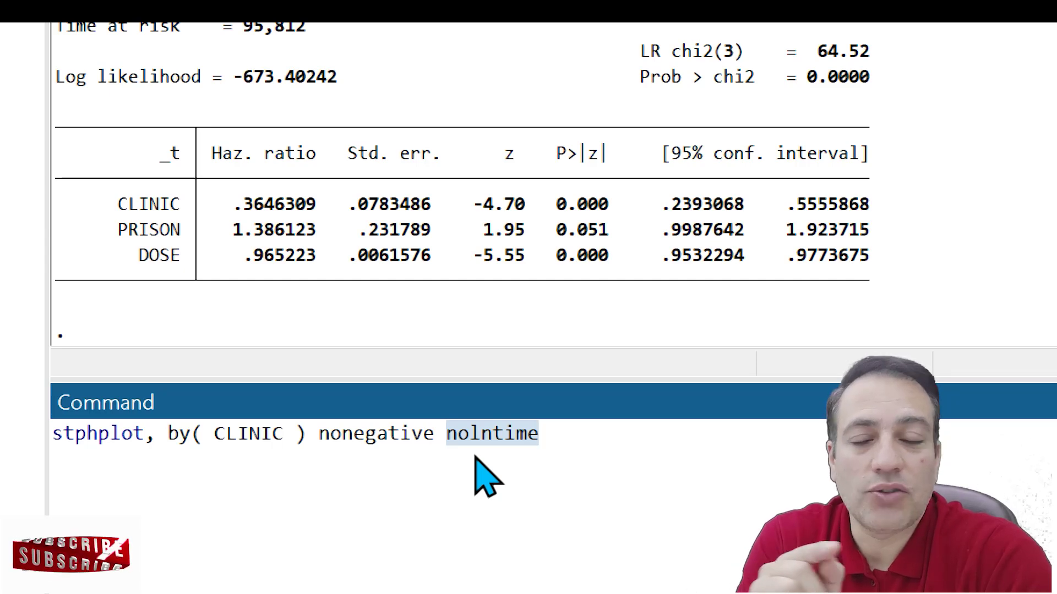
left_click(426, 432)
key("Return")
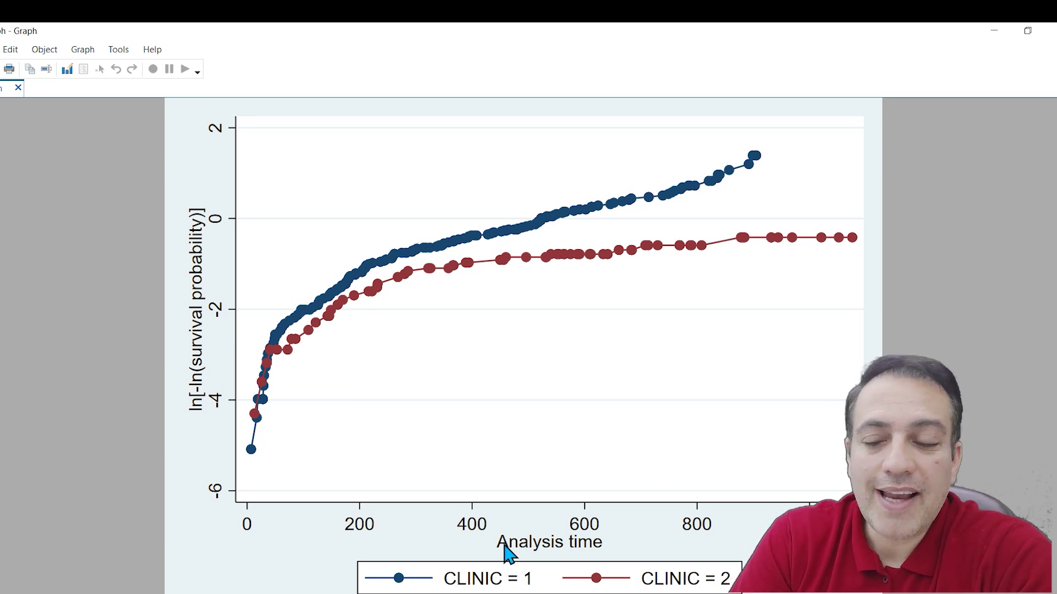
left_click(1050, 32)
Plot log-log survival against log time with stphplot, by( CLINIC ) nonegative, and close the graph
left_click(818, 263)
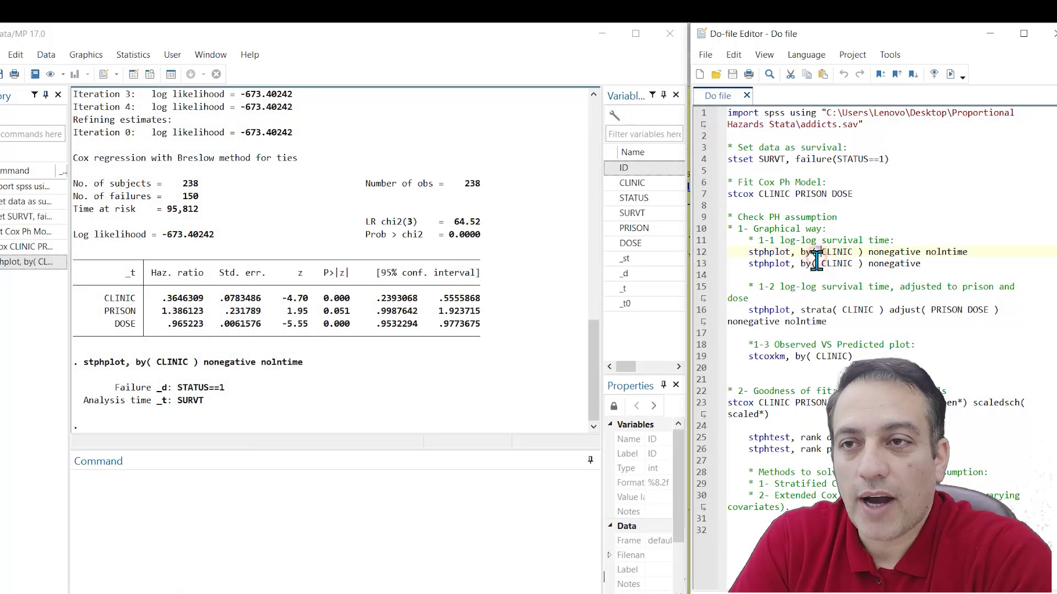
triple_click(818, 264)
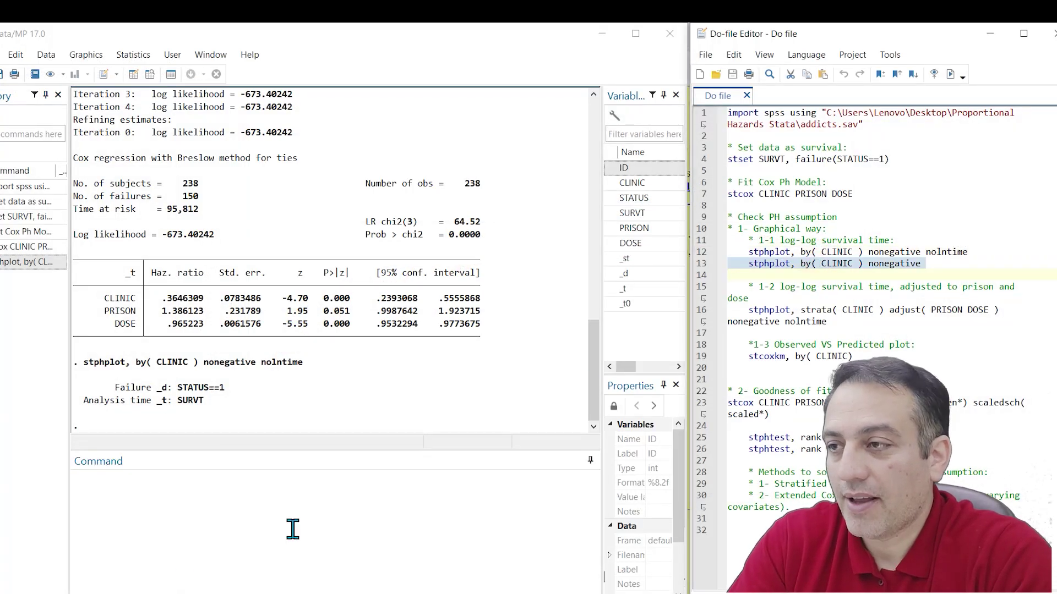
left_click(166, 533)
key("ctrl+v")
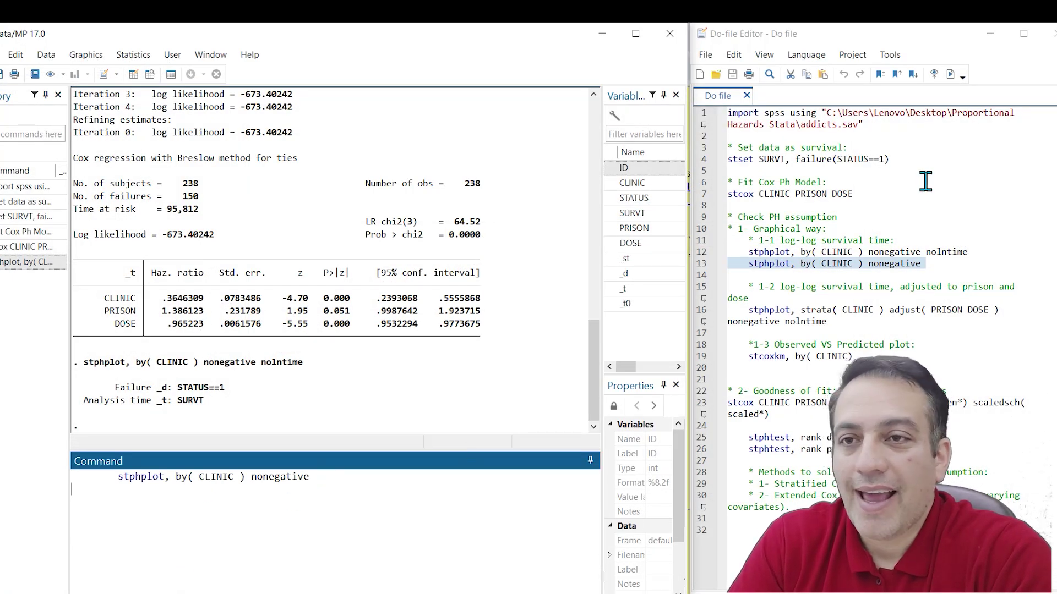
left_click_drag(926, 251, 969, 253)
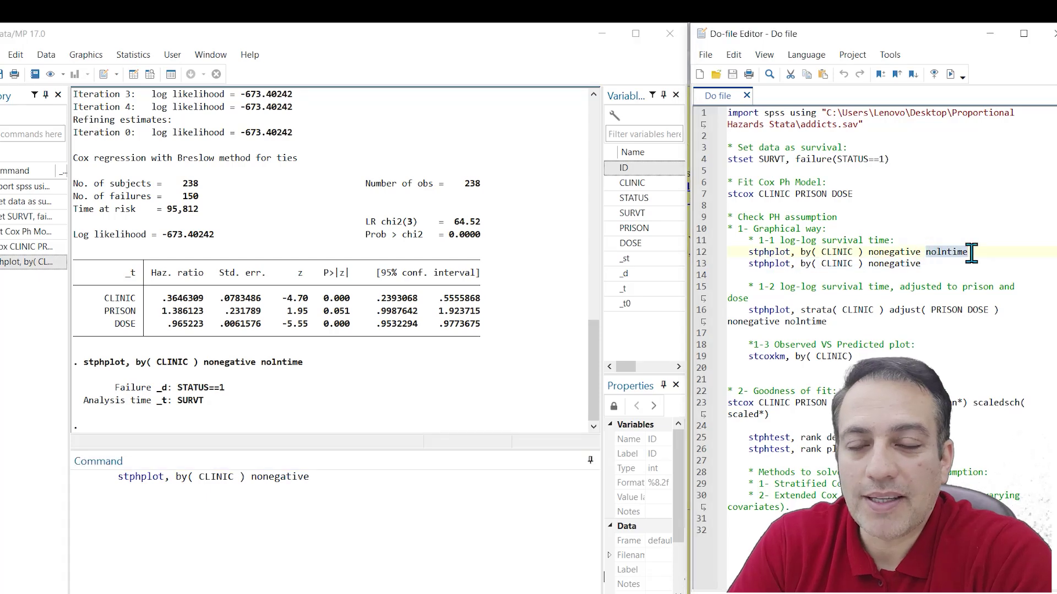
left_click(351, 484)
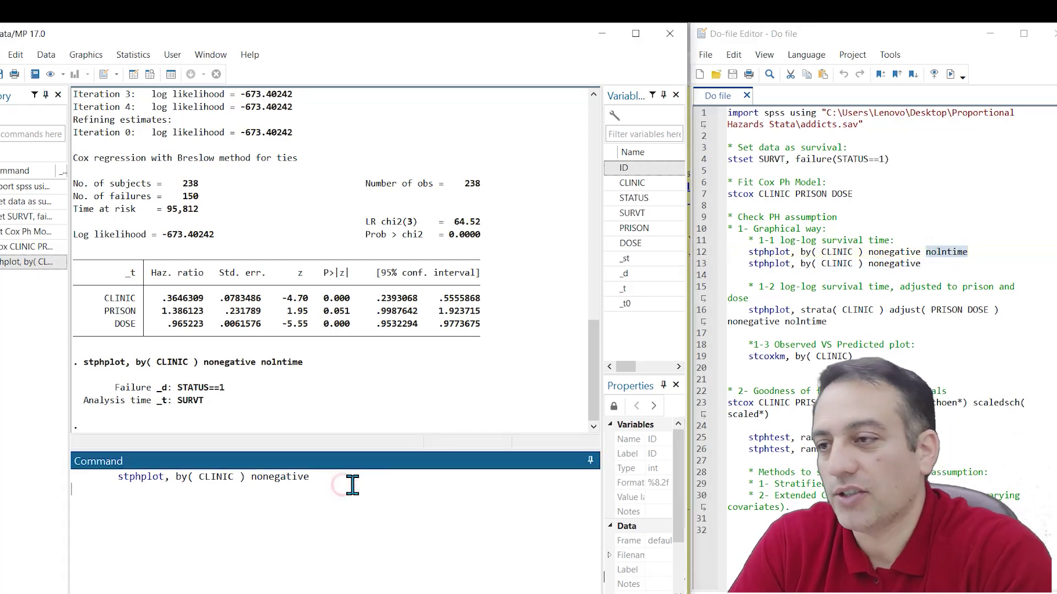
key("Return")
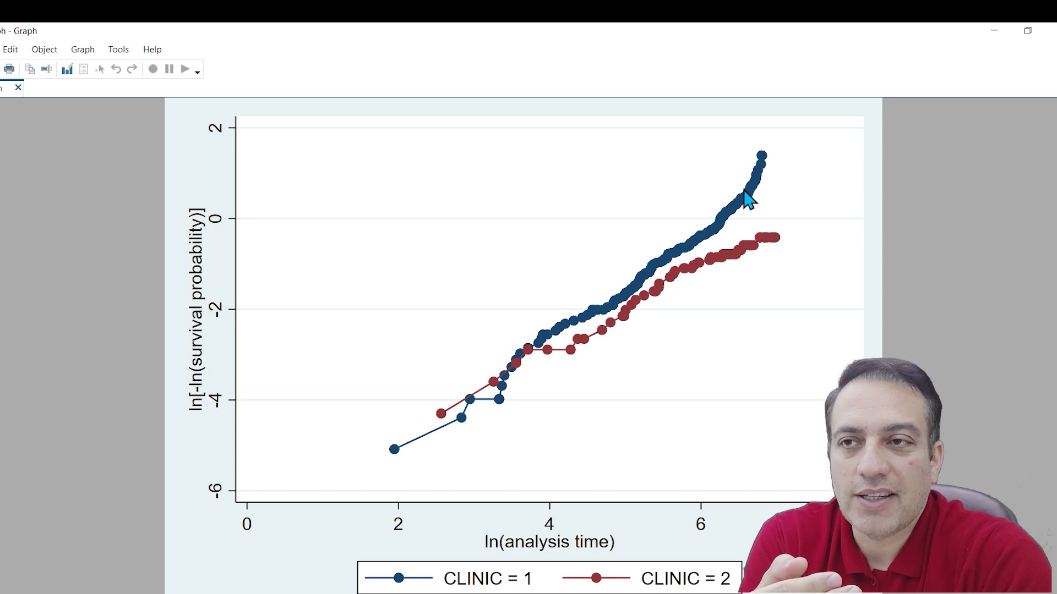
left_click(1051, 31)
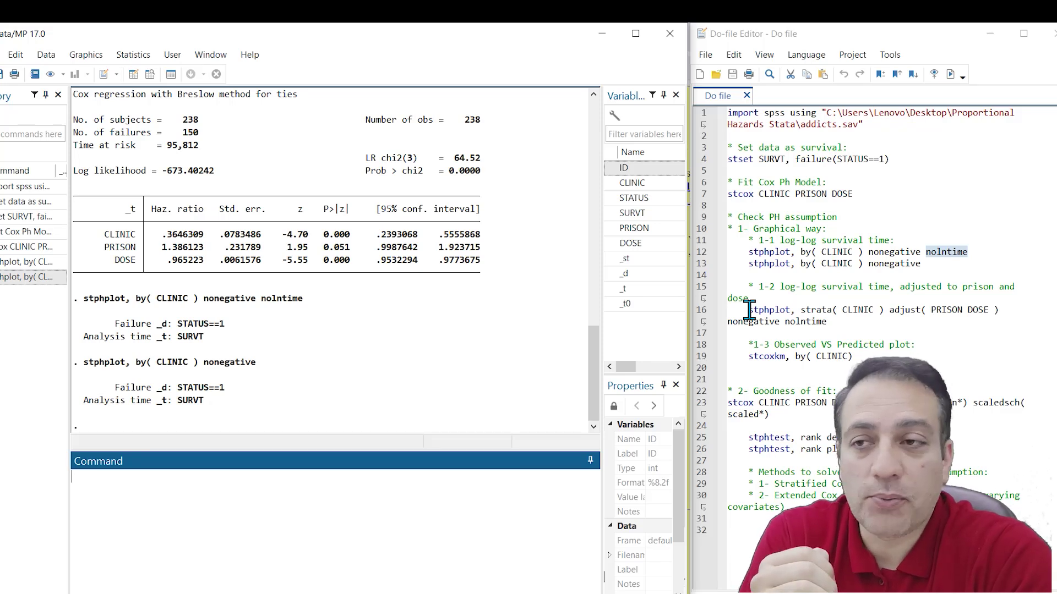
Plot log-log survival adjusted for prison and dose by running stphplot, strata( CLINIC ) adjust( PRISON DOSE ) nonegative nolntime from the do-file
left_click_drag(750, 310, 831, 323)
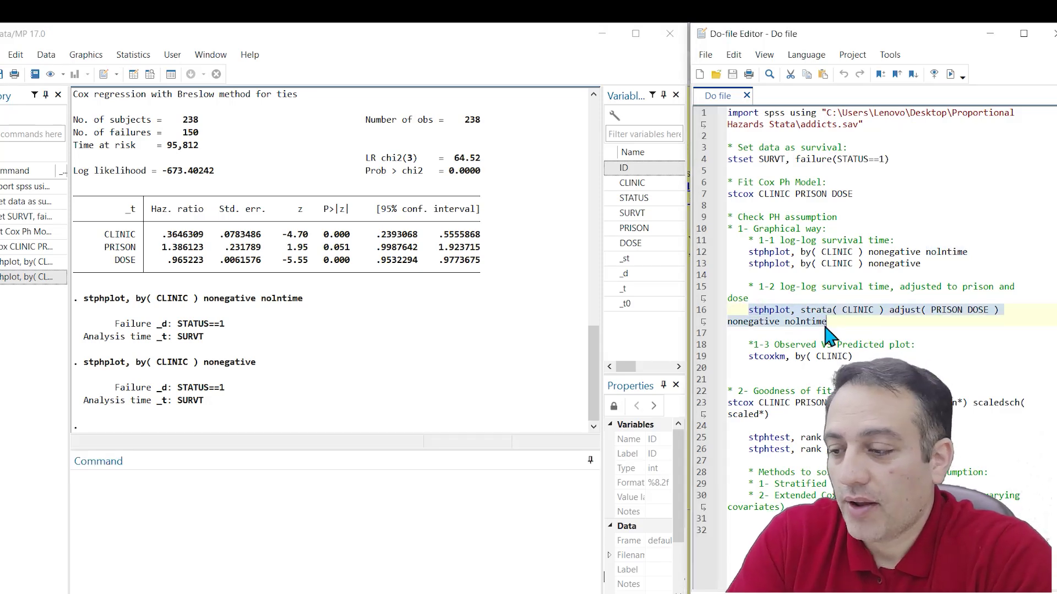
key("ctrl+c")
left_click(156, 505)
key("ctrl+v")
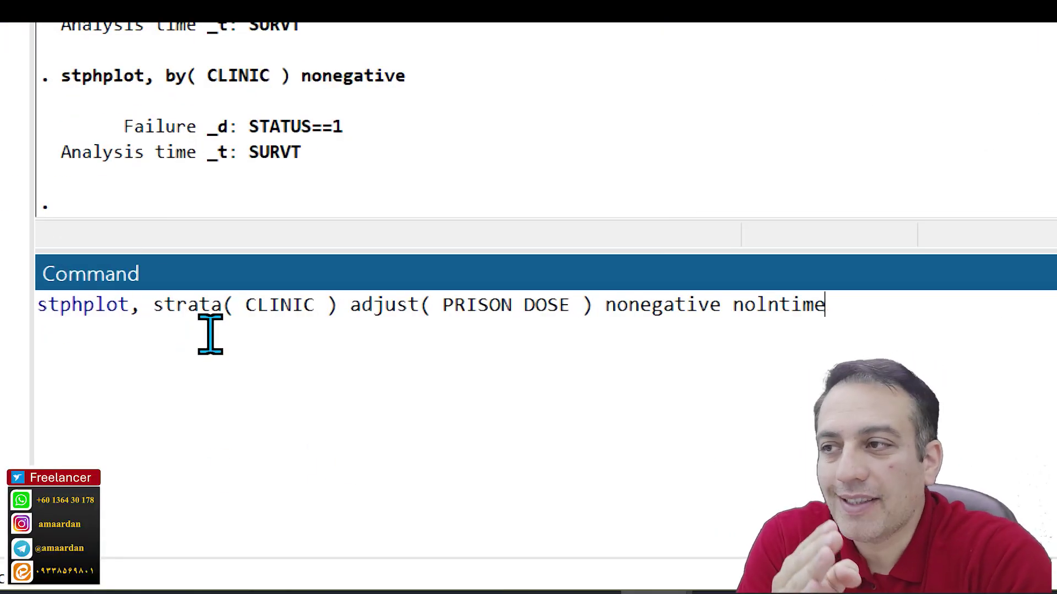
left_click(161, 306)
key("shift+End")
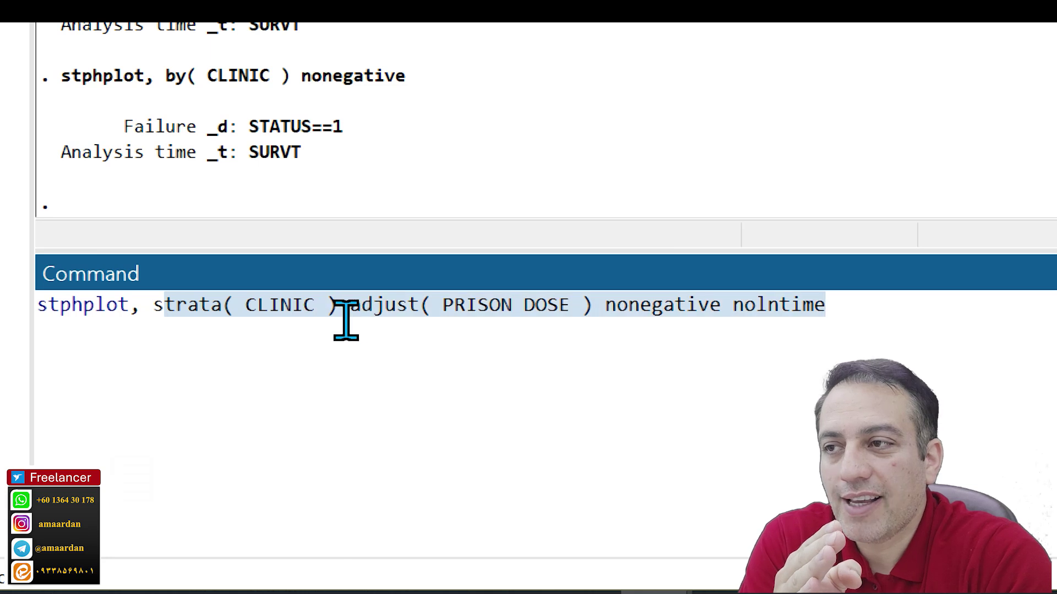
left_click(355, 306)
left_click_drag(356, 309, 589, 314)
left_click(582, 352)
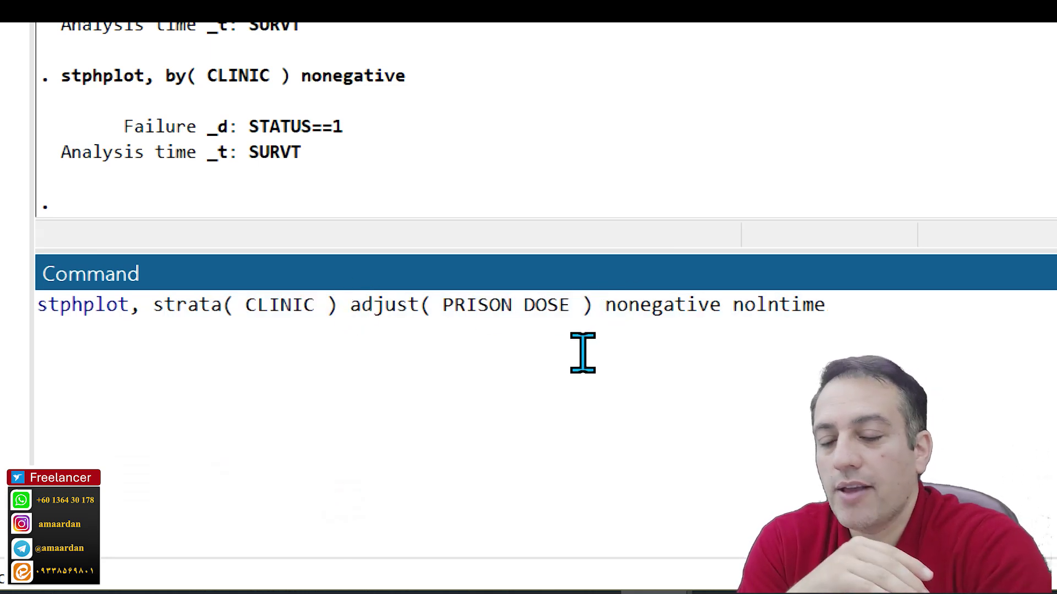
key("Return")
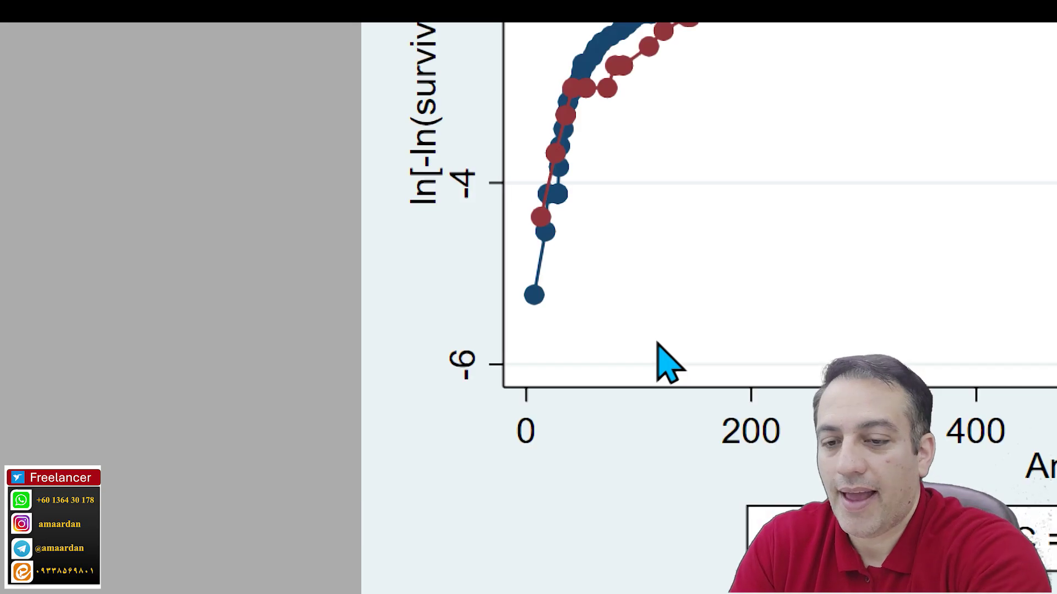
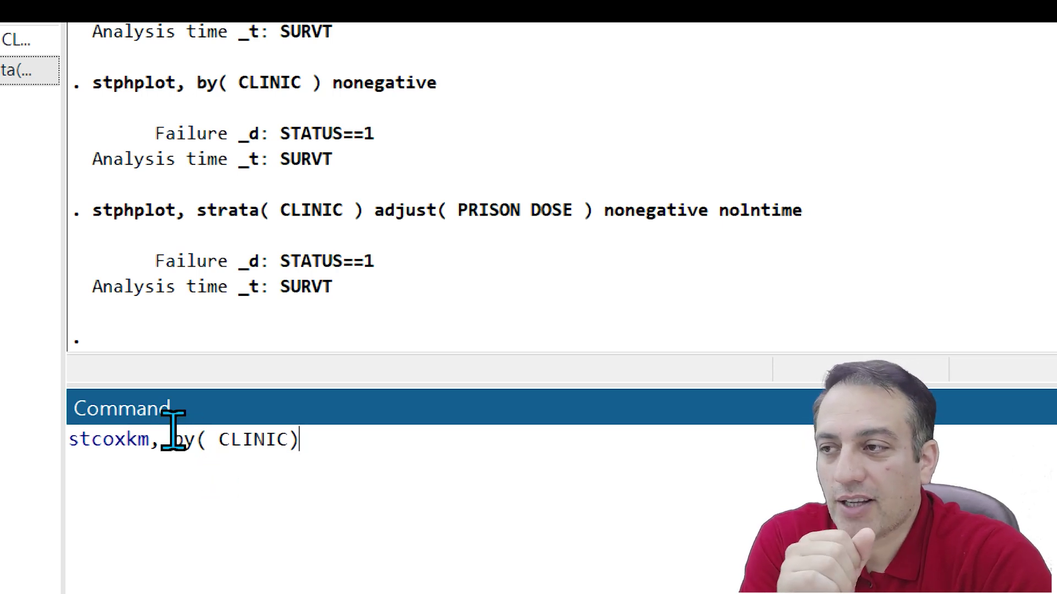
Plot observed versus predicted survival with stcoxkm, by( CLINIC), and dismiss the graph
left_click_drag(172, 438, 312, 437)
left_click(362, 456)
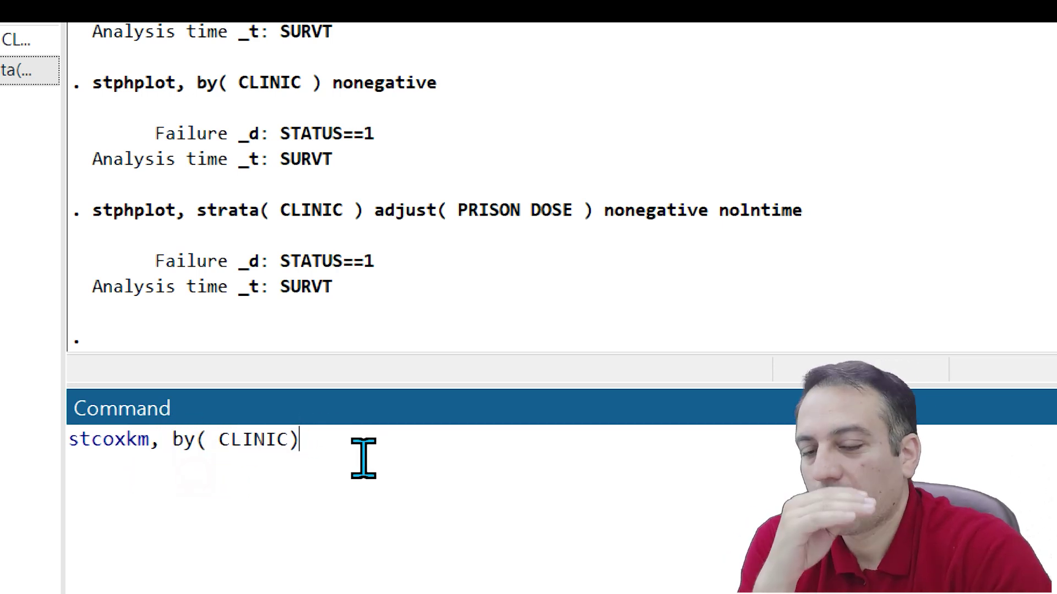
key("Return")
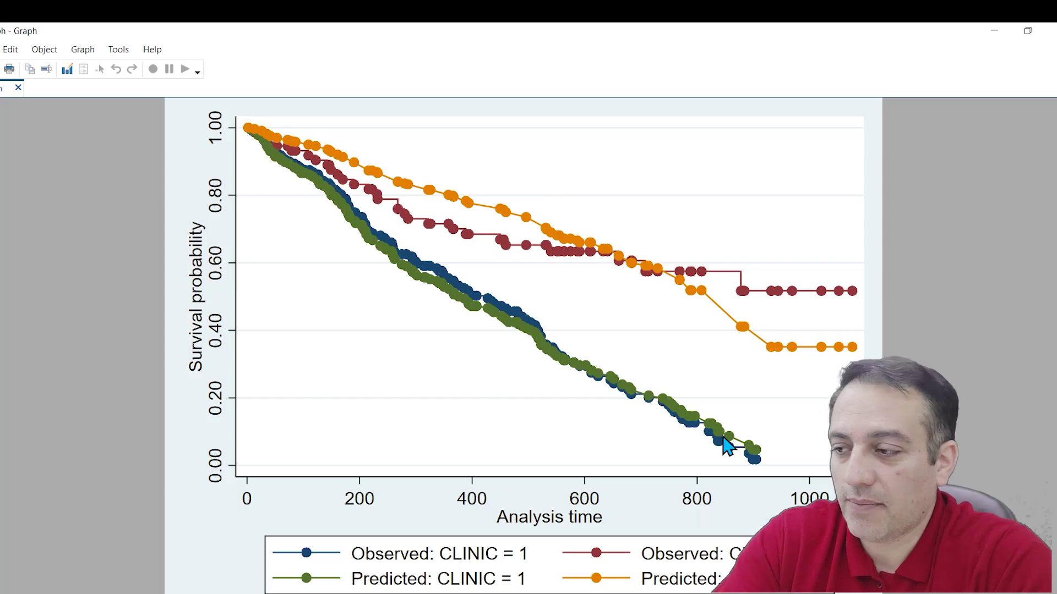
key("Escape")
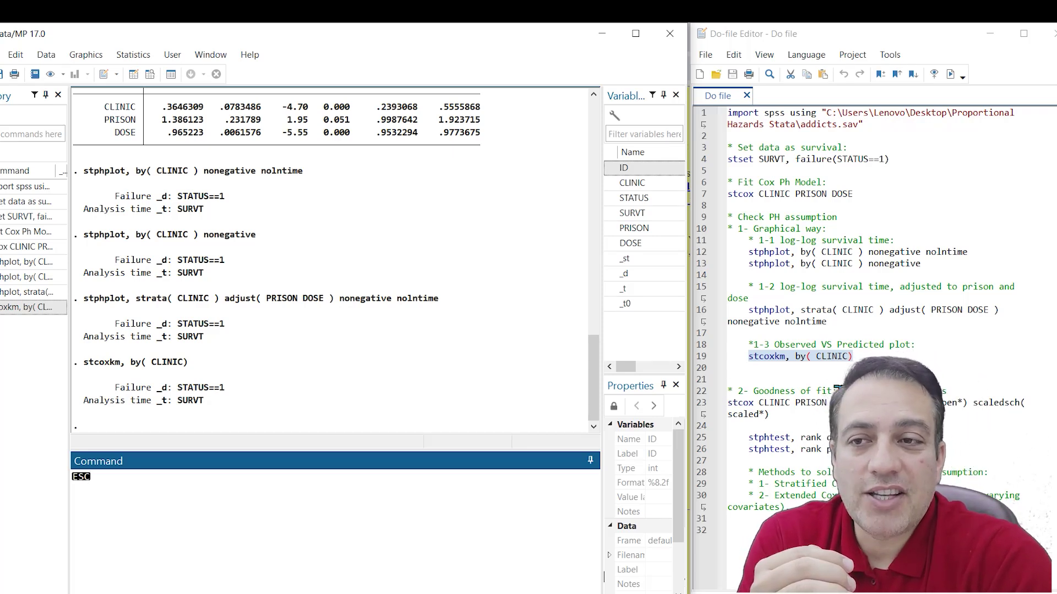
Refit the Cox model and save Schoenfeld residuals by running stcox CLINIC PRISON DOSE , schoenfeld(schoen*) scaledsch(scaled*) from the do-file
left_click(842, 385)
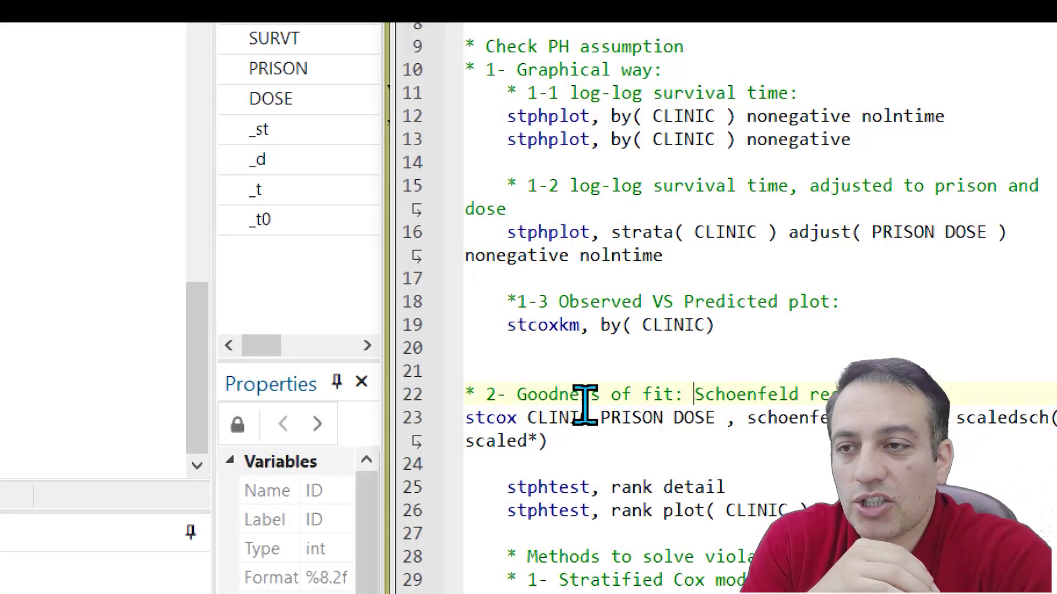
left_click_drag(692, 394, 801, 392)
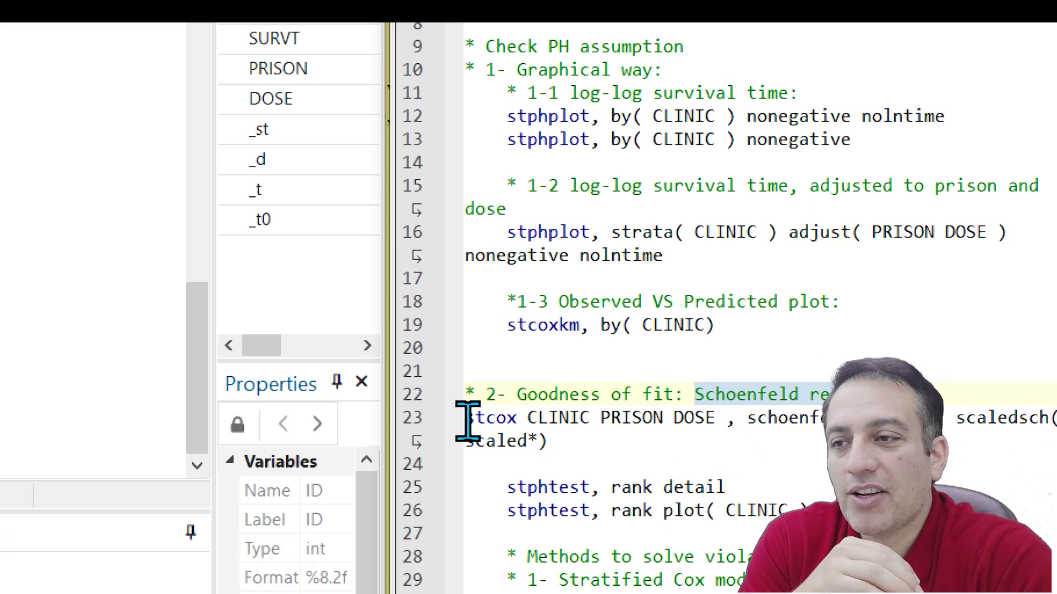
left_click_drag(465, 420, 573, 445)
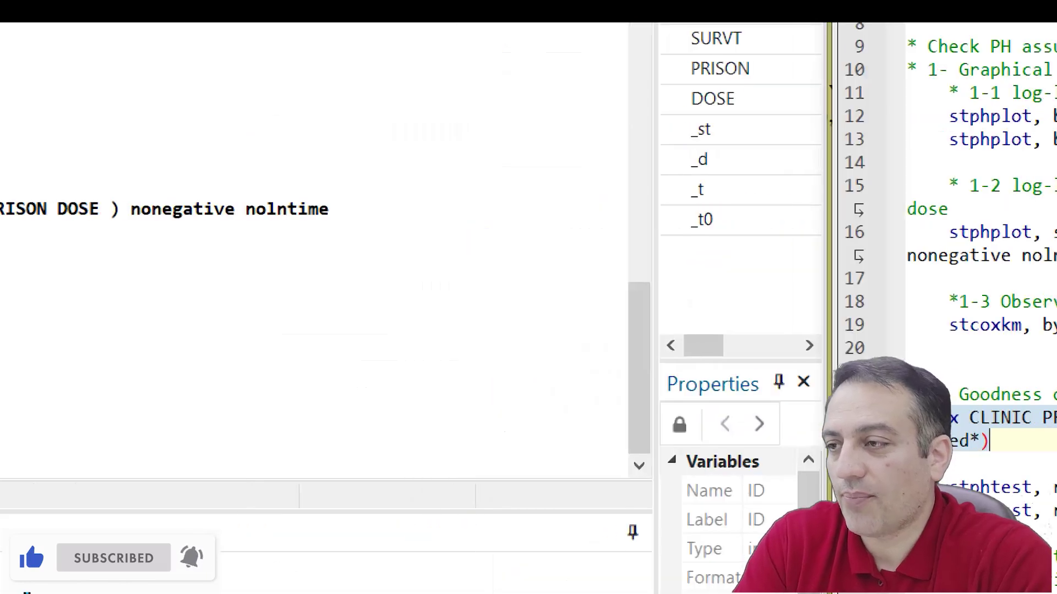
key("ctrl+d")
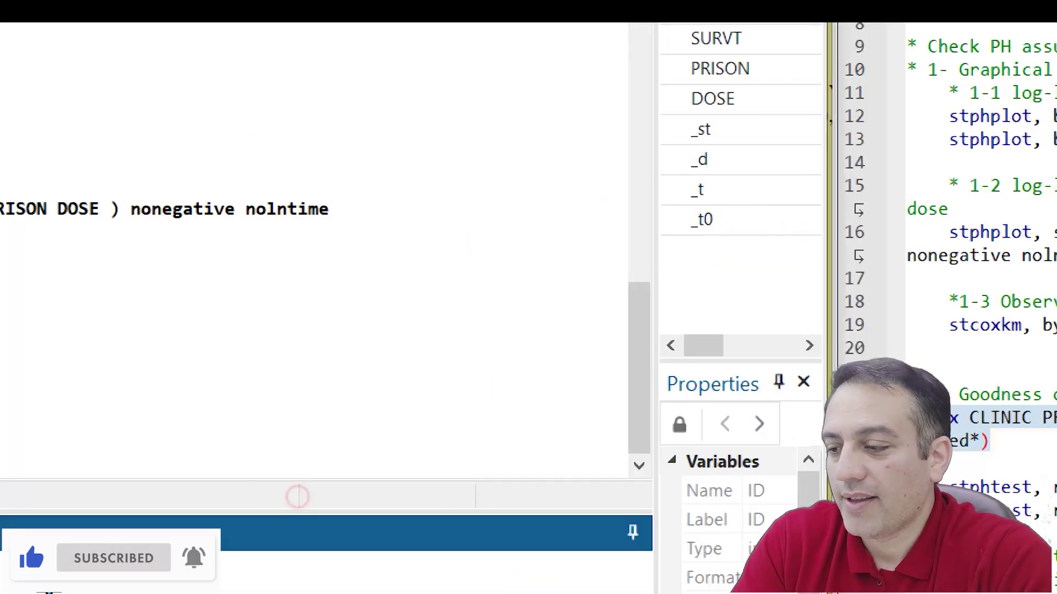
type("stcox CLINIC PRISON DOSE , schoenfeld(schoen*) scaledsch(scaled*)")
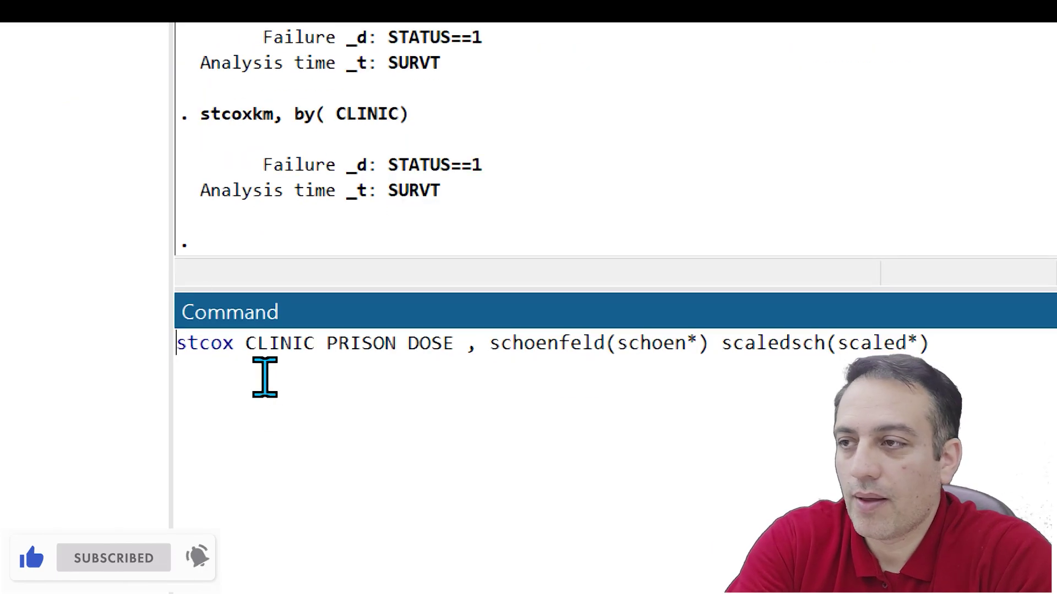
left_click_drag(245, 347, 710, 354)
left_click(618, 342)
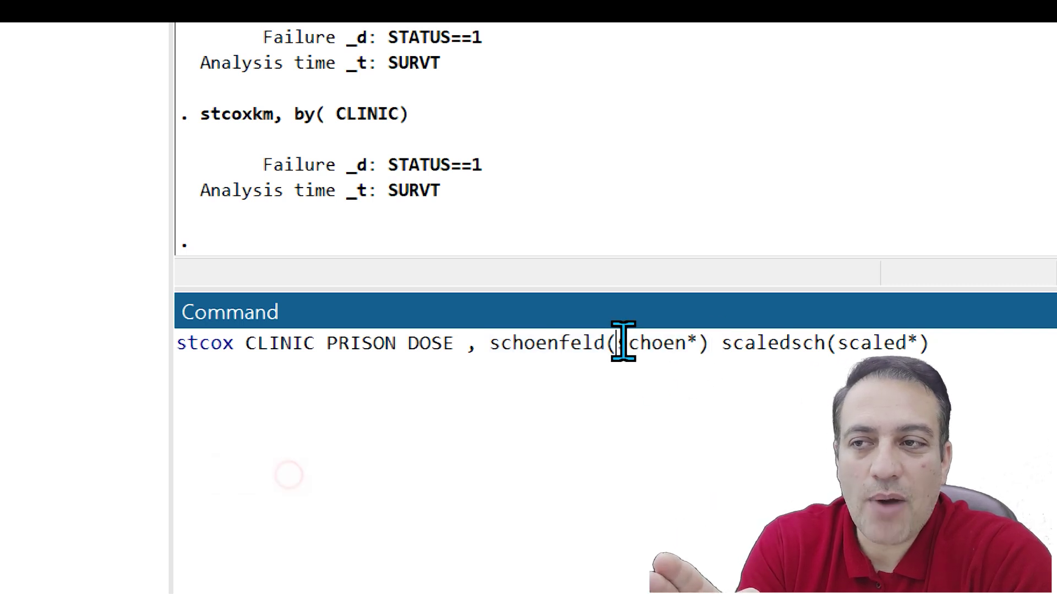
left_click_drag(620, 344, 824, 344)
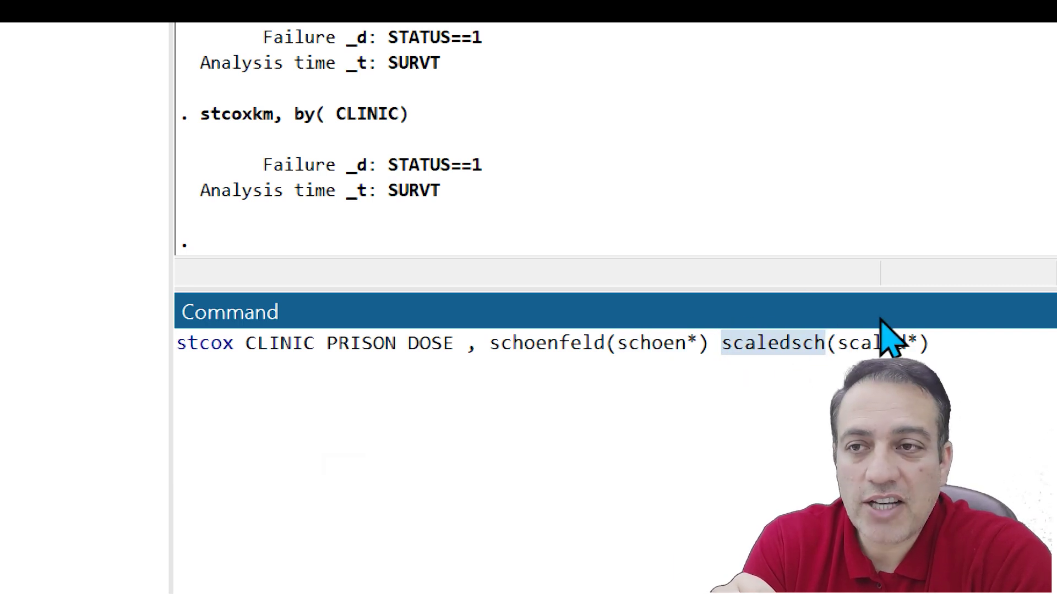
left_click_drag(837, 344, 868, 342)
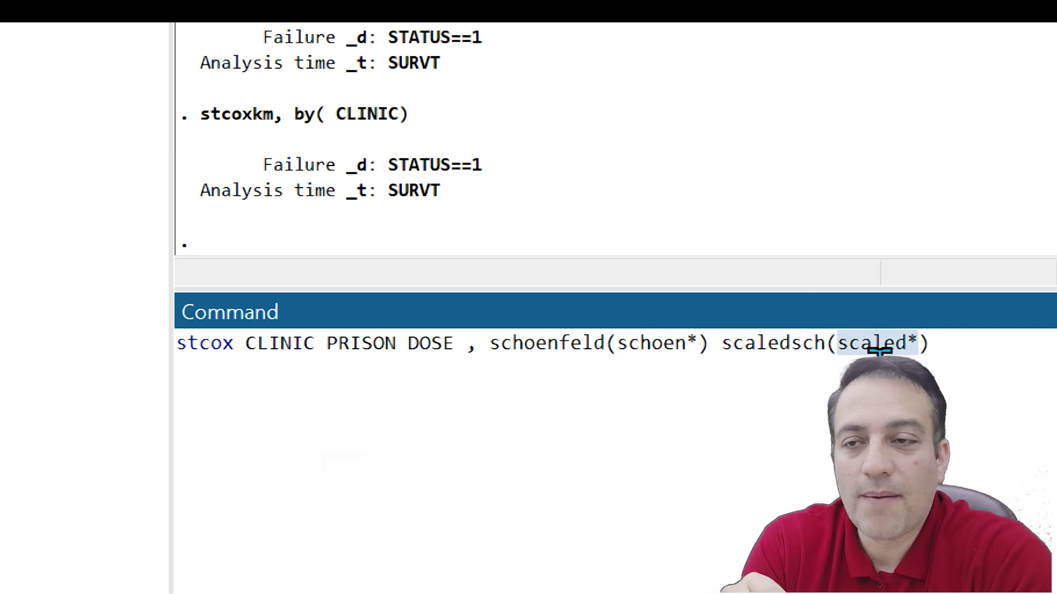
left_click(712, 344)
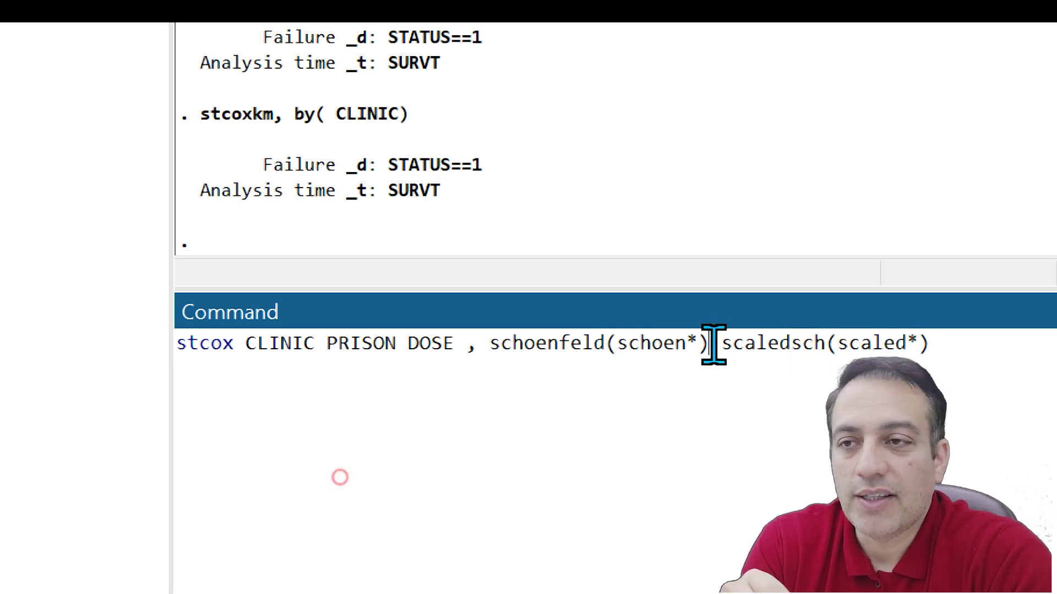
key("Return")
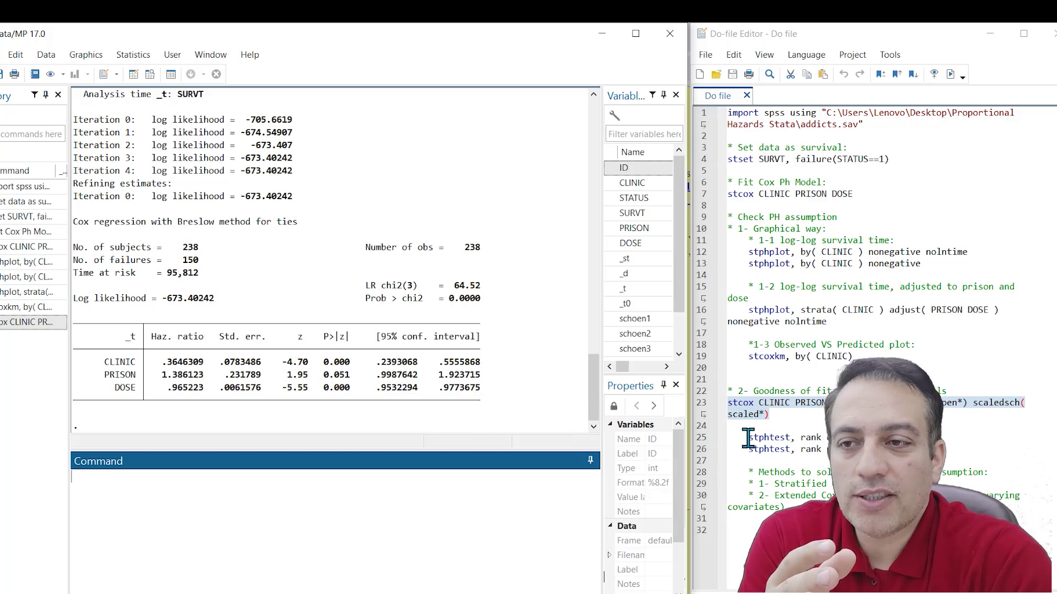
Test the proportional hazards assumption with stphtest, rank detail, and examine the CLINIC and global test results
left_click_drag(748, 437, 771, 439)
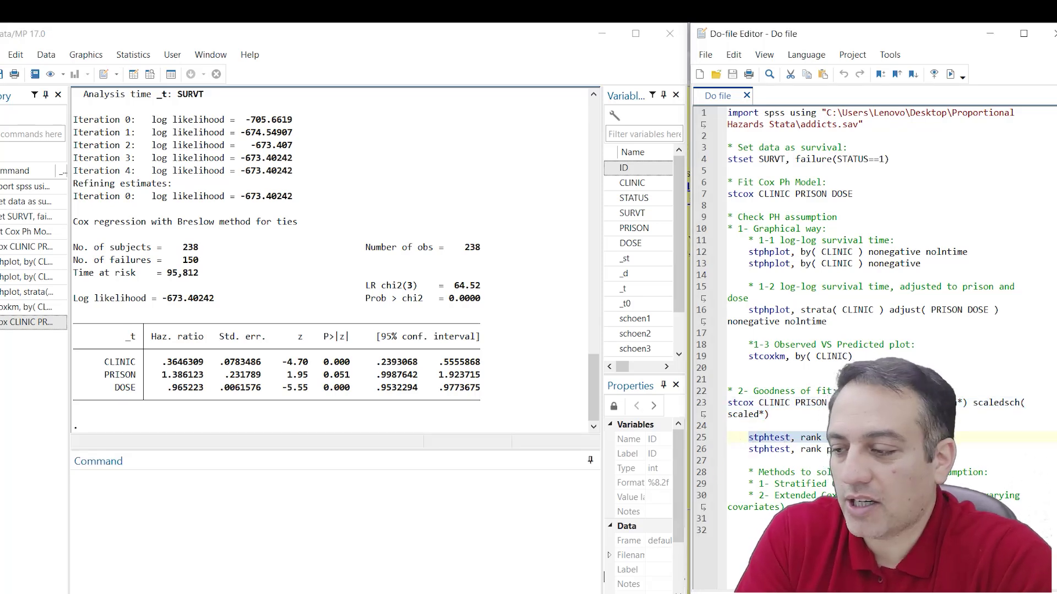
left_click(92, 532)
type("stphtest, rank detail")
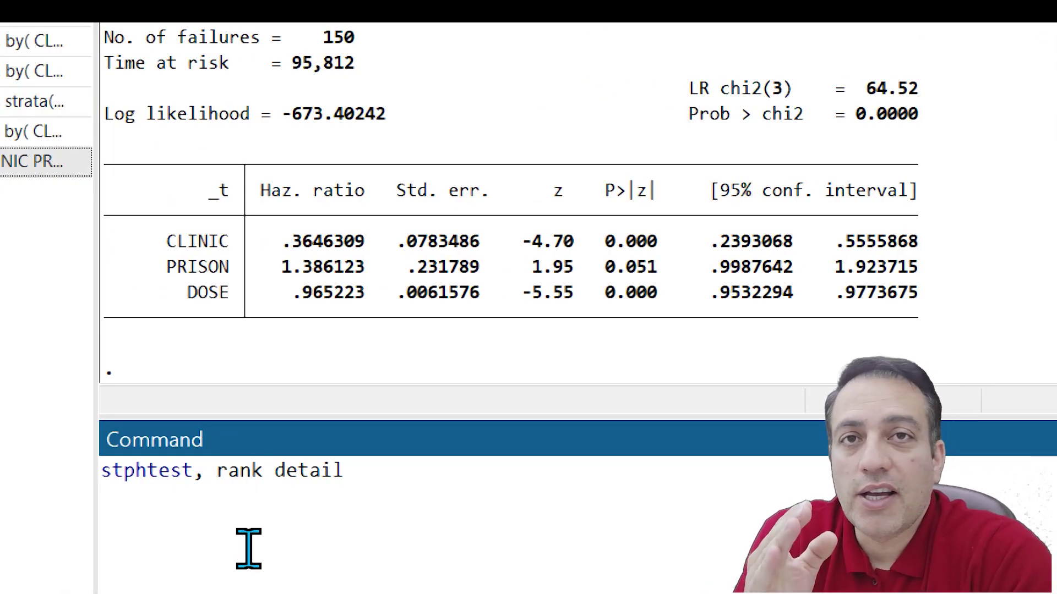
left_click(215, 471)
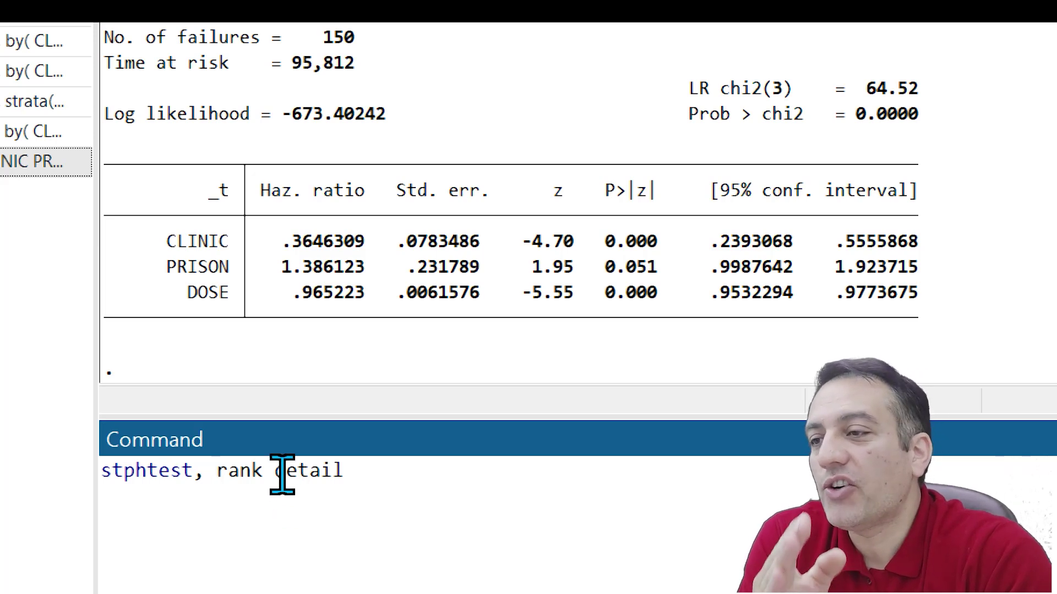
key("Return")
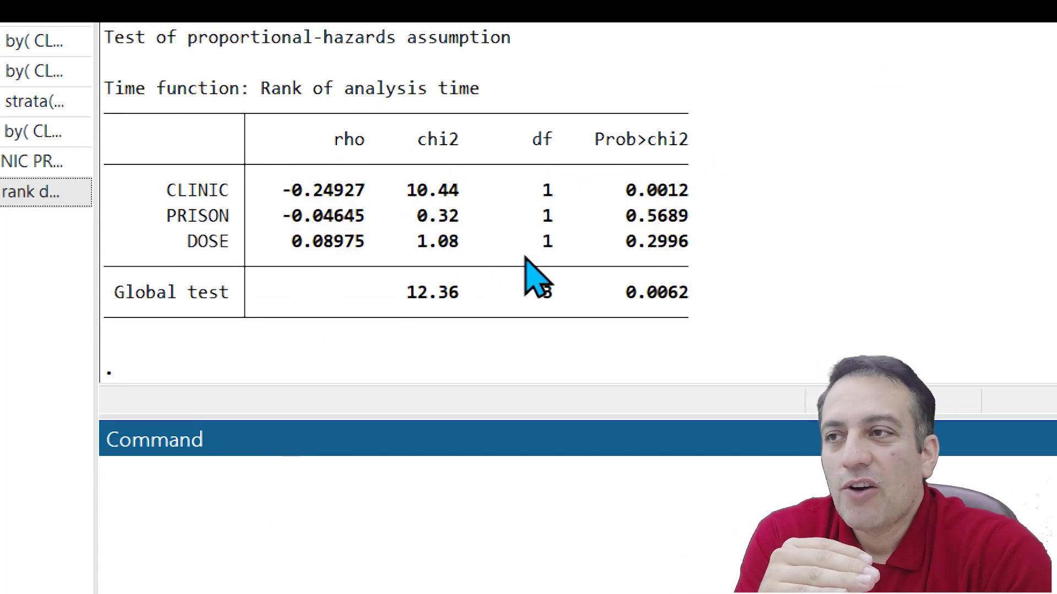
left_click(168, 192)
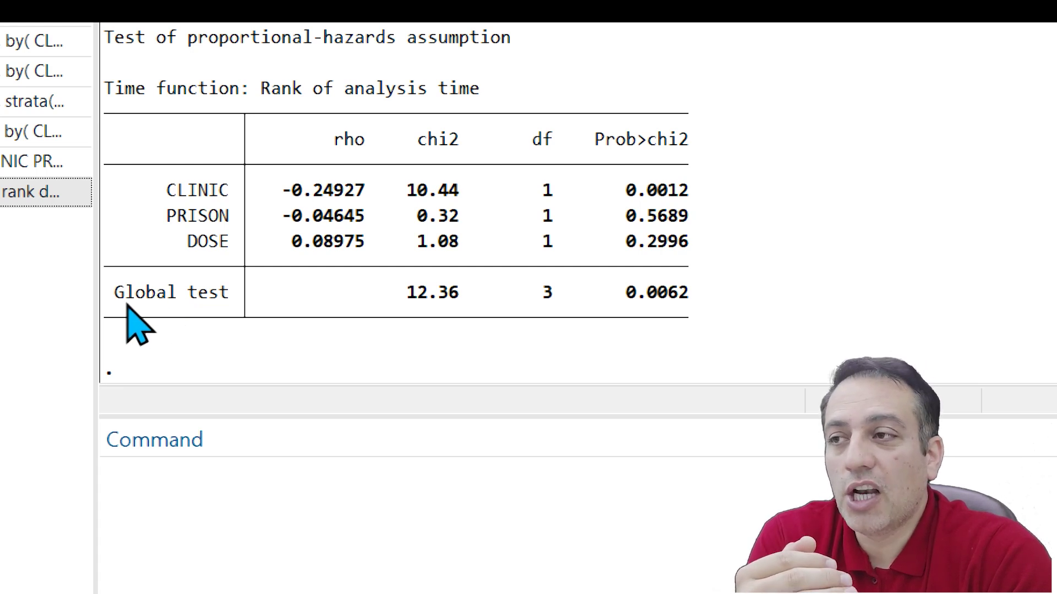
left_click(668, 297)
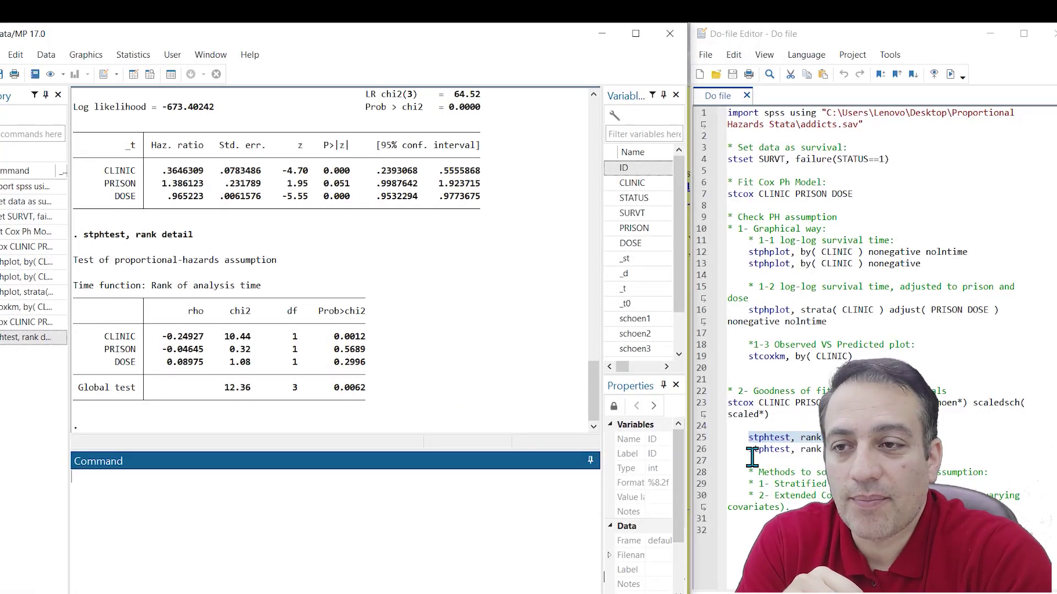
Plot the scaled Schoenfeld residuals for clinic by running stphtest, rank plot( CLINIC ) from the do-file
left_click_drag(749, 449, 902, 449)
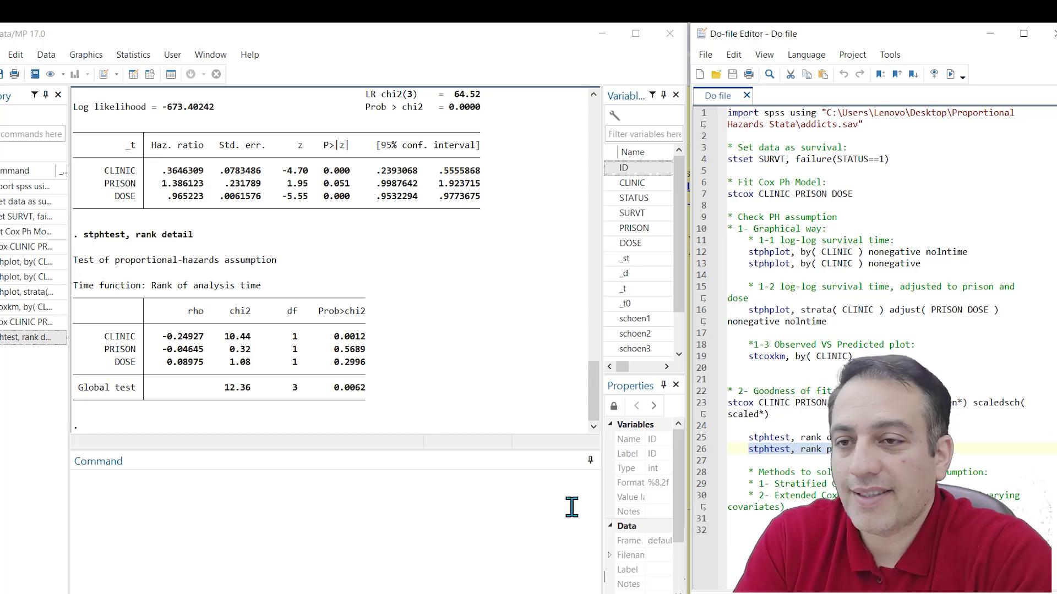
left_click(239, 500)
type("stphtest, rank plot( CLINIC )")
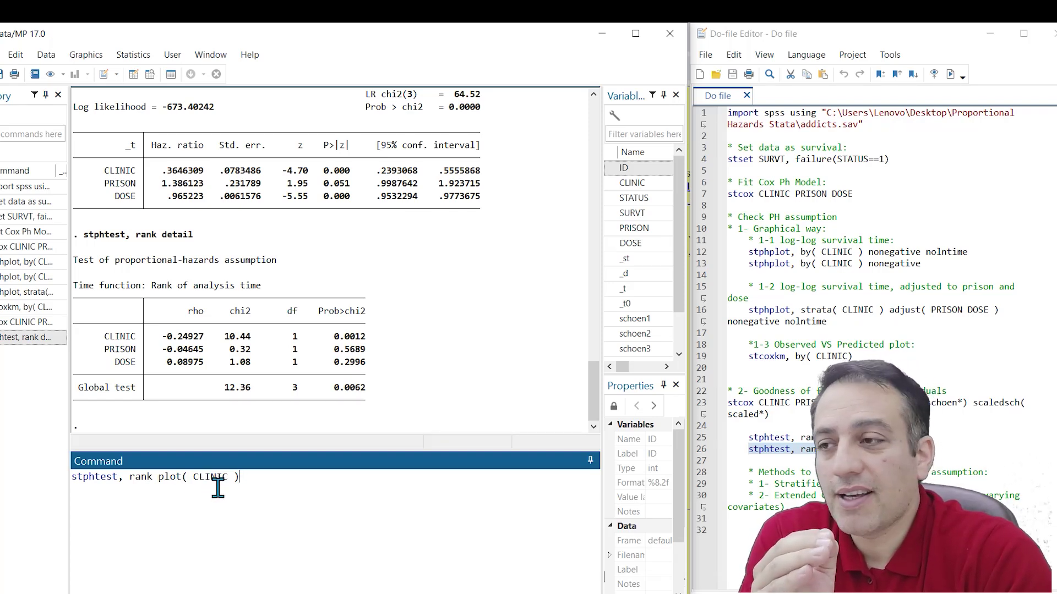
key("Return")
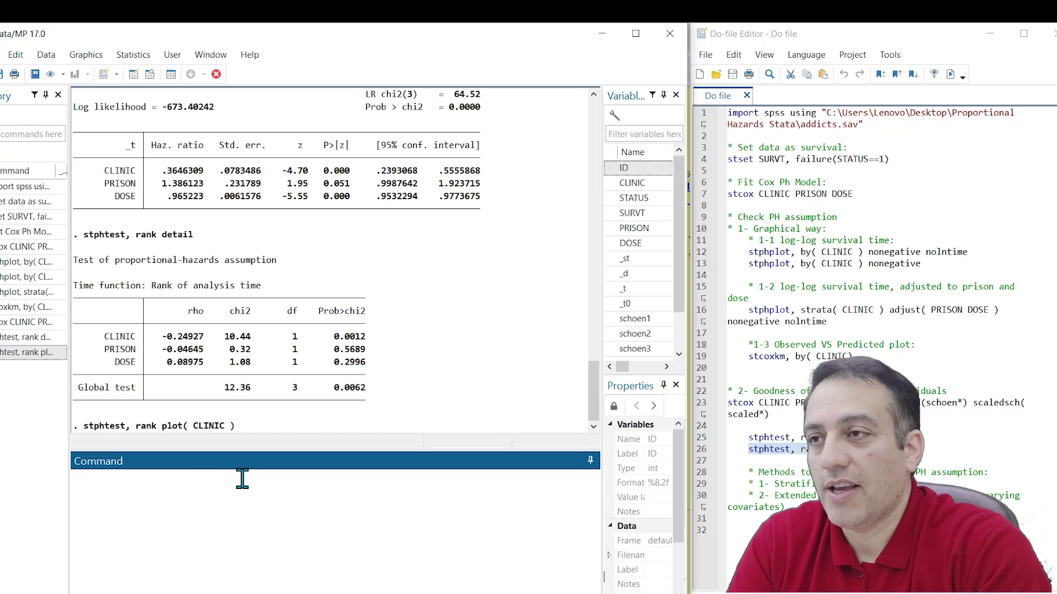